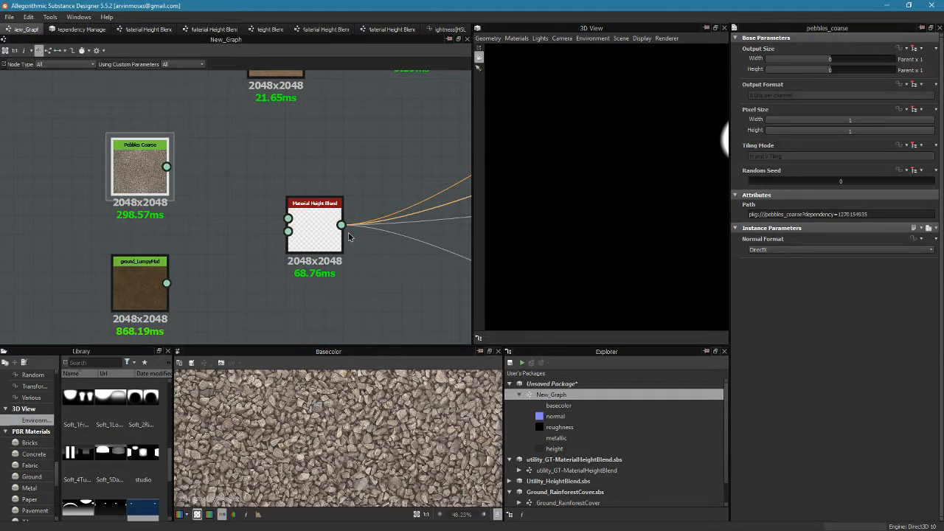
# - Preview the base color textures of the ground_LumpyMud and Pebbles Coarse material nodes
pyautogui.moveTo(135, 244); pyautogui.dragTo(226, 232, button='middle')
pyautogui.scroll(3, 221, 236)
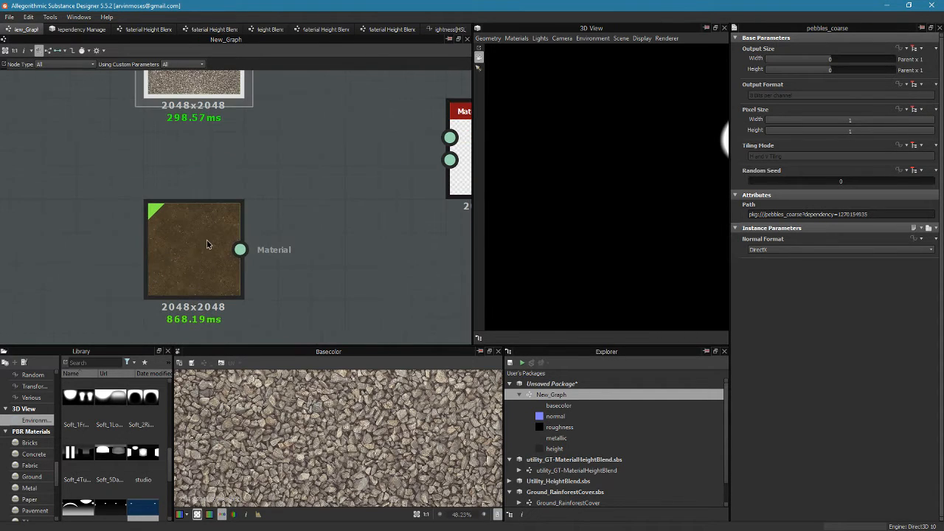
pyautogui.click(205, 253)
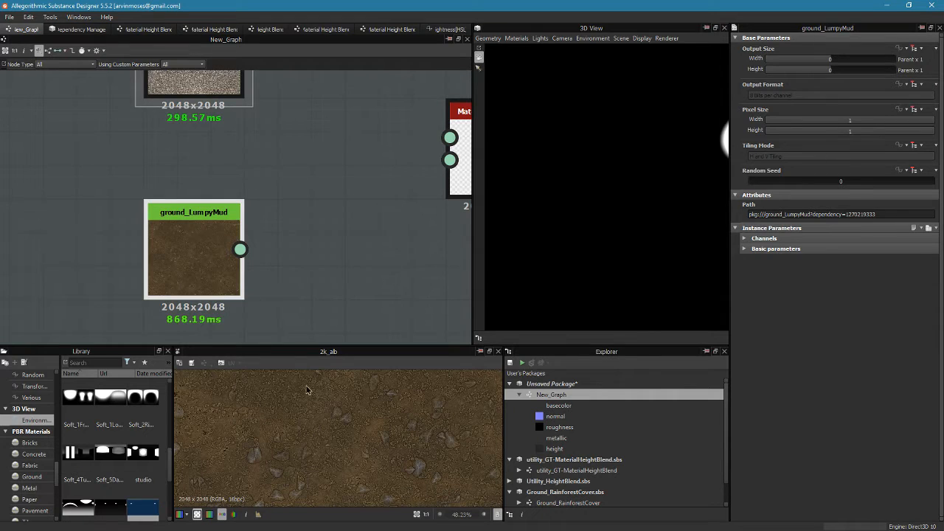
pyautogui.moveTo(348, 202); pyautogui.dragTo(219, 249, button='middle')
pyautogui.scroll(-2, 293, 318)
pyautogui.click(185, 217)
pyautogui.scroll(3, 304, 448)
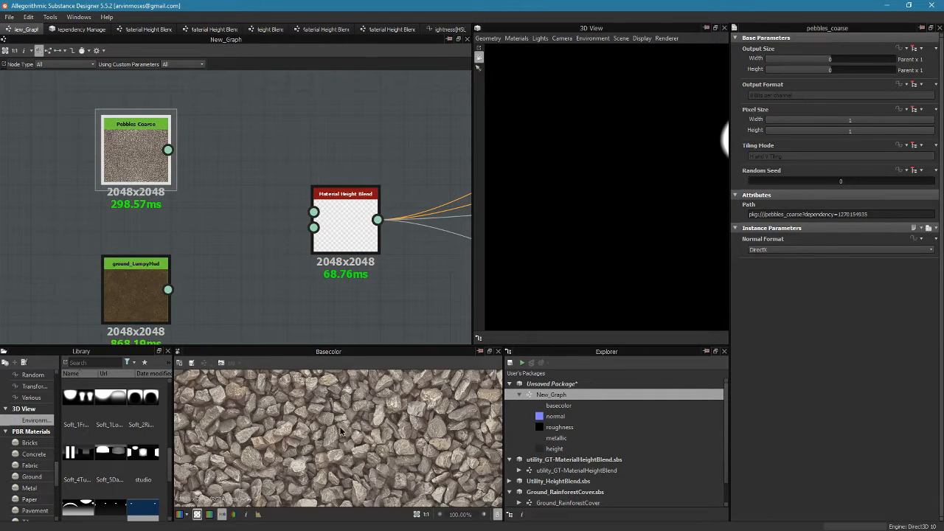
# - Connect ground_LumpyMud to the Material Height Blend node's background input and Pebbles Coarse to its foreground input
pyautogui.moveTo(329, 245); pyautogui.dragTo(259, 271, button='middle')
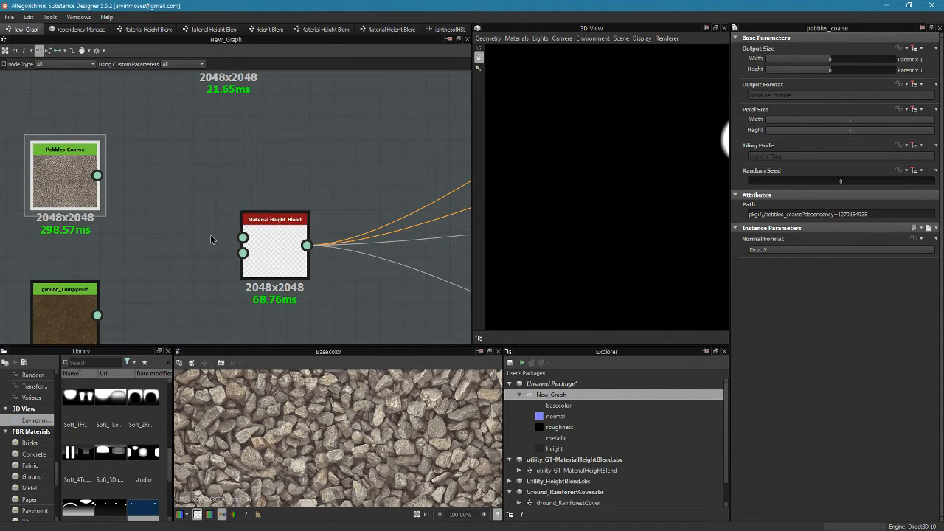
pyautogui.moveTo(196, 242); pyautogui.dragTo(200, 224, button='middle')
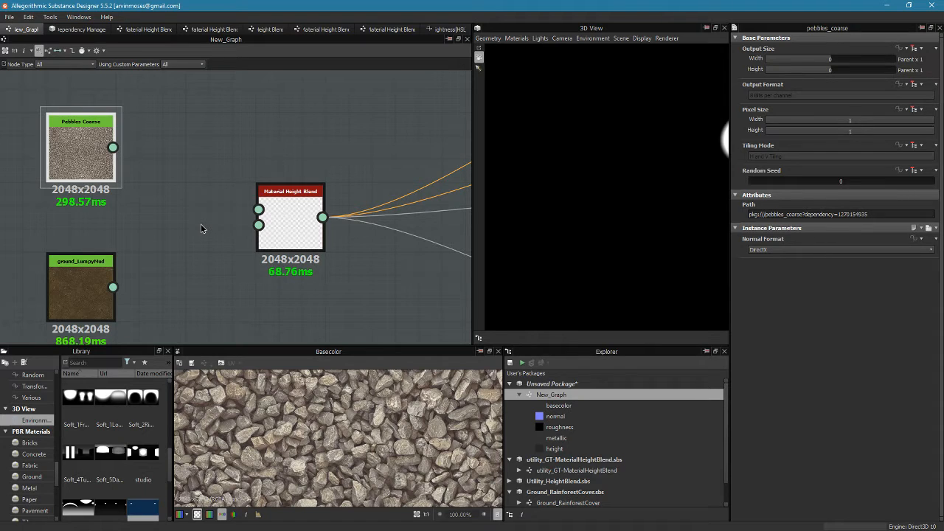
pyautogui.moveTo(200, 211); pyautogui.dragTo(206, 176, button='middle')
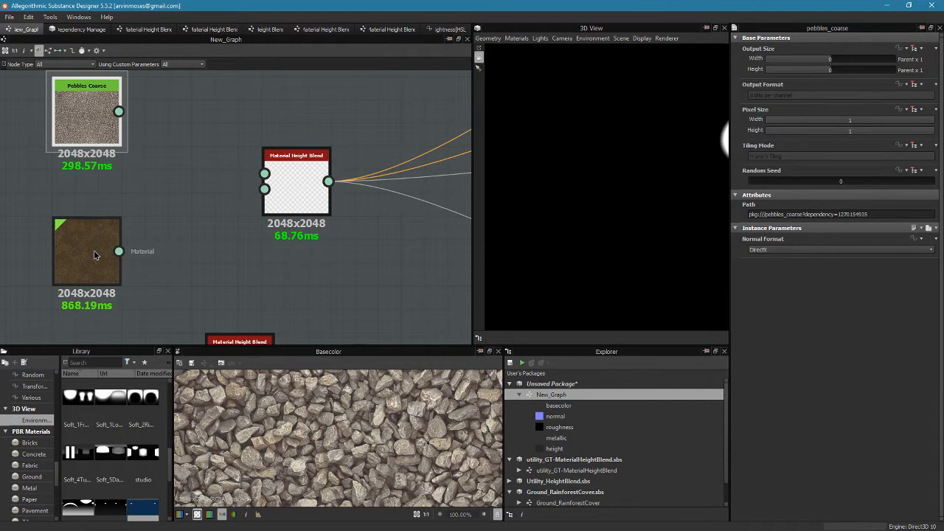
pyautogui.moveTo(118, 252); pyautogui.dragTo(276, 196)
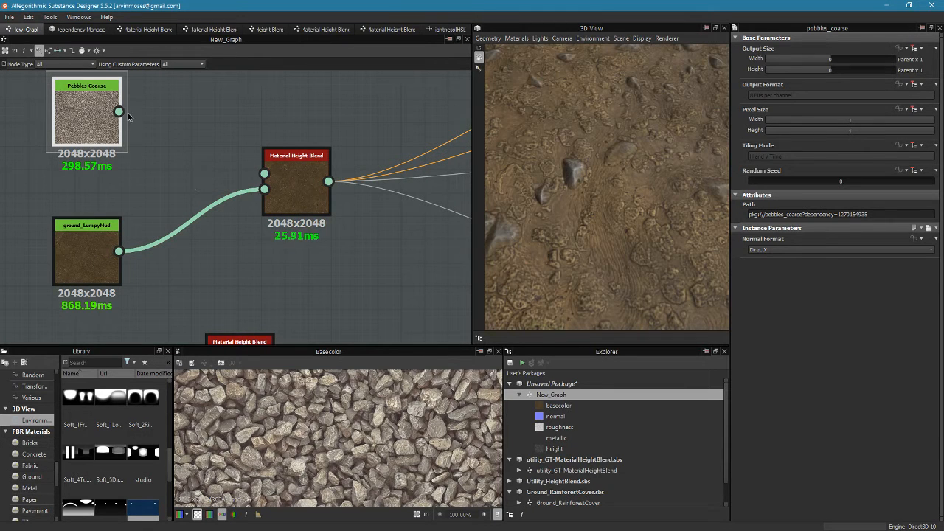
pyautogui.moveTo(116, 110); pyautogui.dragTo(275, 177)
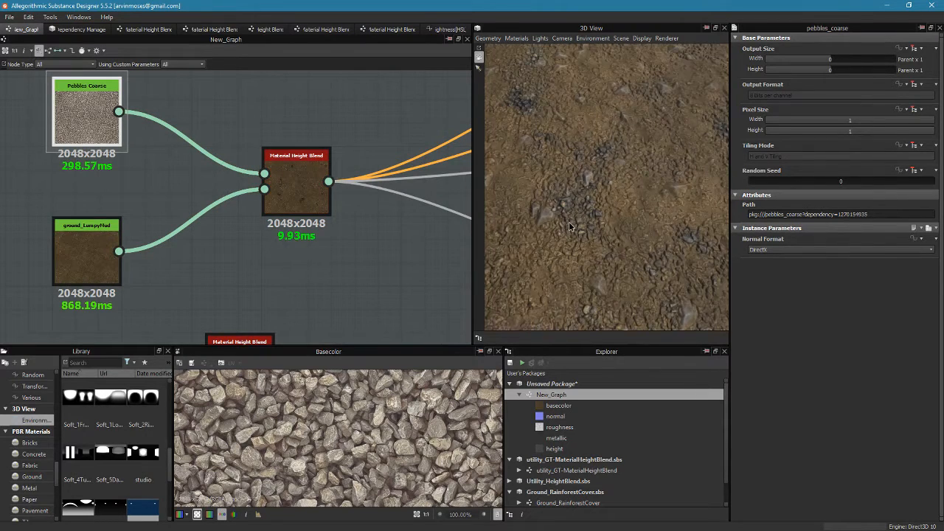
pyautogui.moveTo(569, 221); pyautogui.dragTo(594, 213)
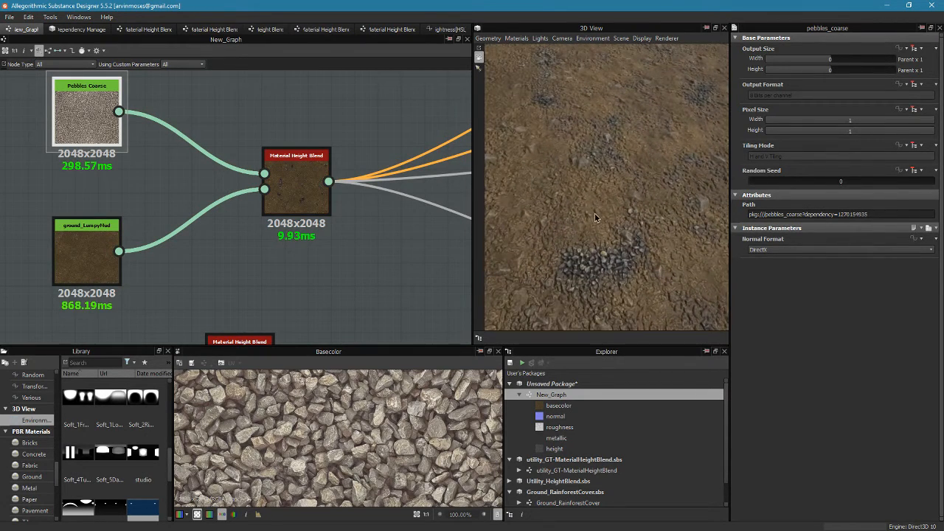
pyautogui.moveTo(607, 154); pyautogui.dragTo(610, 186)
# - Set the Material Height Blend node's mask contrast to 0 and mask position to 0.98
pyautogui.moveTo(382, 235); pyautogui.dragTo(380, 241, button='middle')
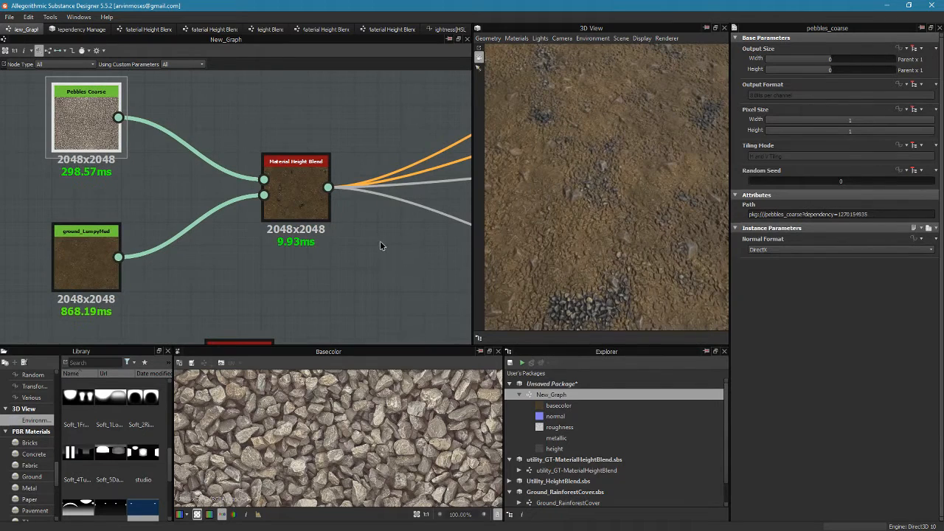
pyautogui.click(303, 201)
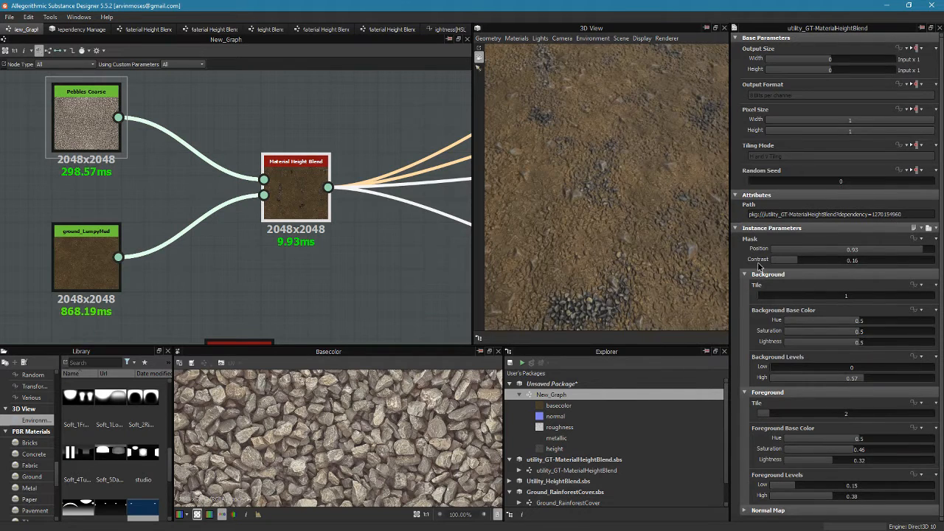
pyautogui.moveTo(787, 263); pyautogui.dragTo(771, 264)
pyautogui.moveTo(927, 253); pyautogui.dragTo(930, 253)
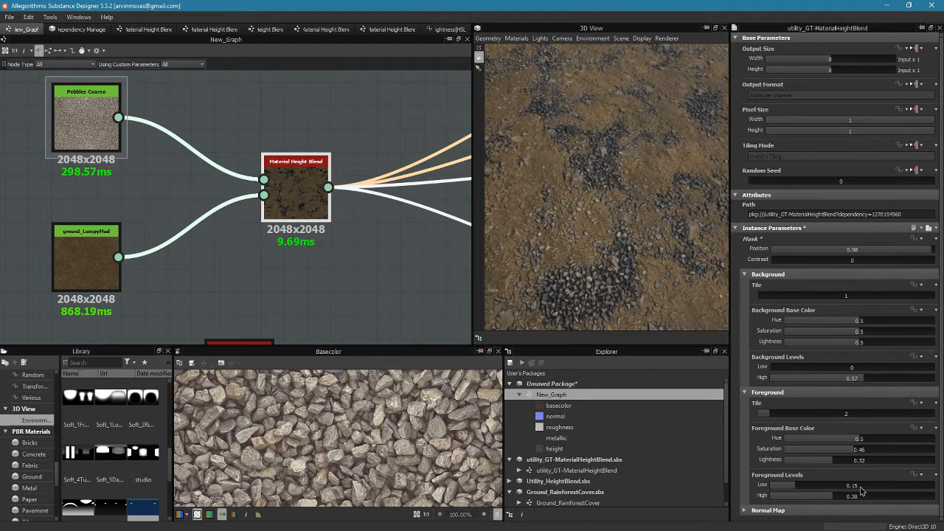
# - Set the blend's foreground base color saturation to 0.51 and lightness to 0.5, its tile to 1 and its low level to 0
pyautogui.moveTo(840, 465); pyautogui.dragTo(864, 450)
pyautogui.click(775, 416)
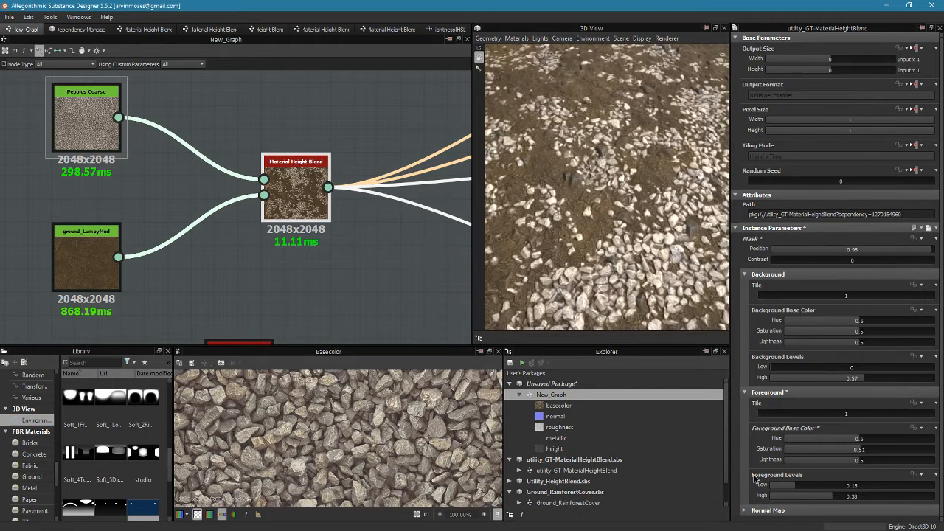
pyautogui.moveTo(793, 487); pyautogui.dragTo(744, 494)
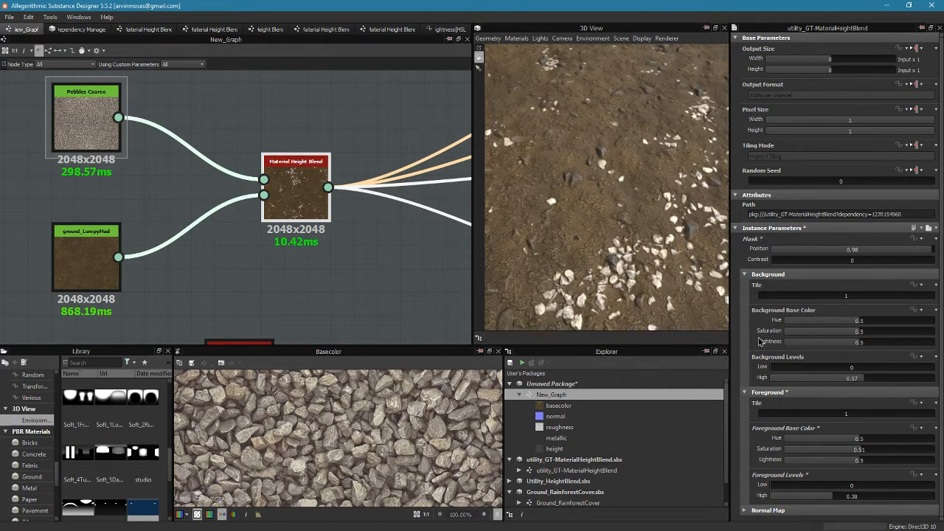
# - Examine the blended pebbles and mud surface up close and from different angles in the 3D view
pyautogui.click(745, 274)
pyautogui.moveTo(664, 266); pyautogui.dragTo(581, 227)
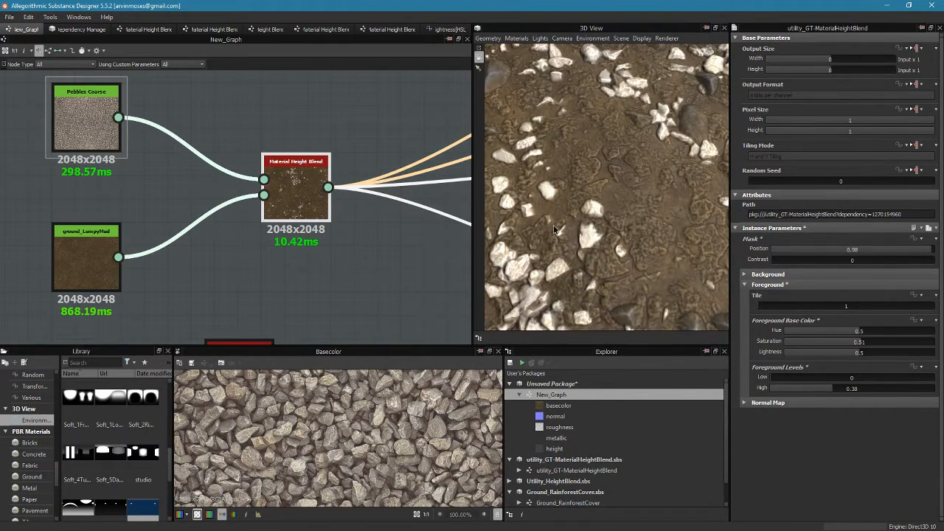
pyautogui.click(745, 285)
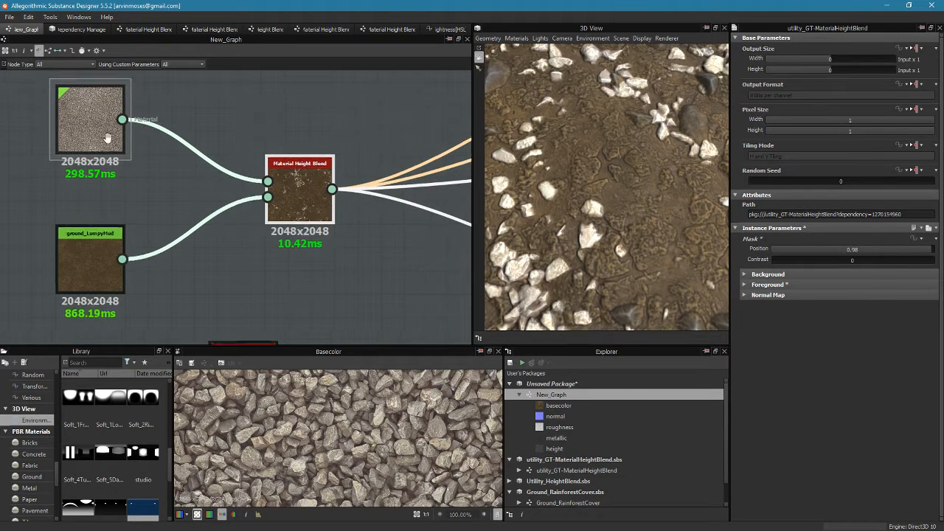
pyautogui.moveTo(97, 130); pyautogui.dragTo(138, 163, button='middle')
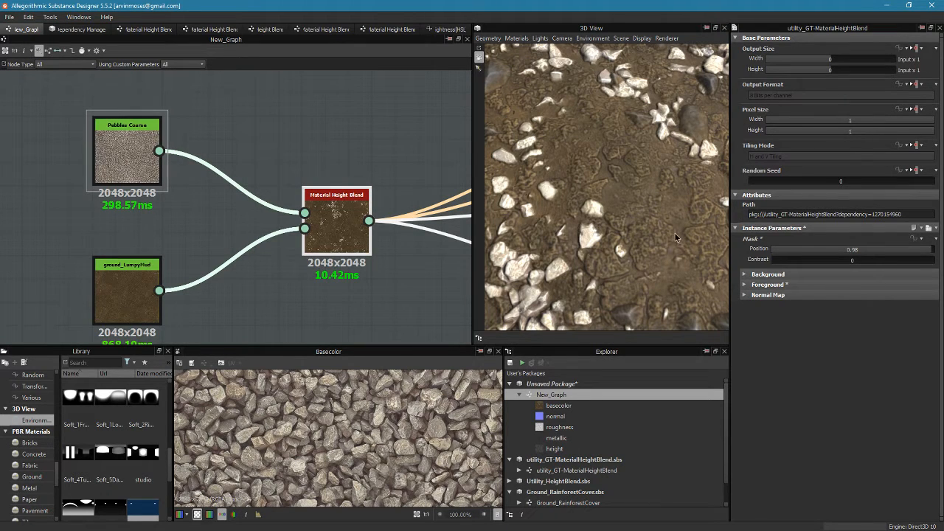
pyautogui.click(745, 285)
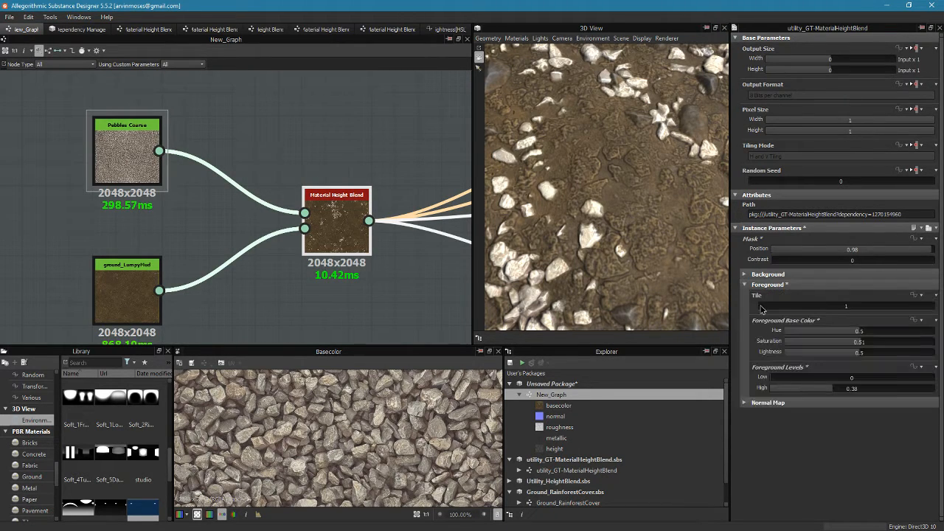
pyautogui.scroll(-5, 594, 230)
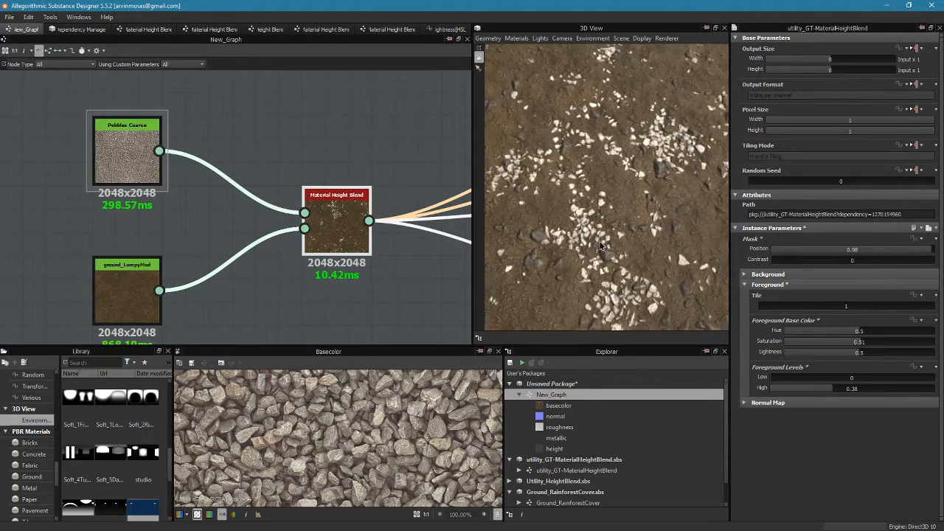
pyautogui.moveTo(601, 238); pyautogui.dragTo(680, 307)
pyautogui.scroll(3, 608, 222)
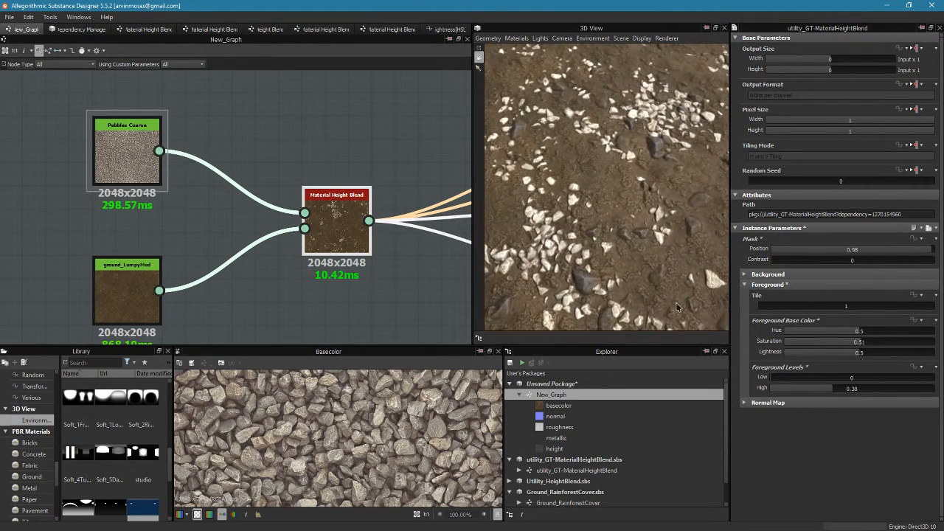
# - Raise the high value of the Foreground Levels to 0.68 and inspect the pebble coverage on the mud
pyautogui.moveTo(839, 392)
pyautogui.mouseDown()
pyautogui.moveTo(855, 392)
pyautogui.moveTo(835, 399)
pyautogui.moveTo(843, 396)
pyautogui.mouseUp()
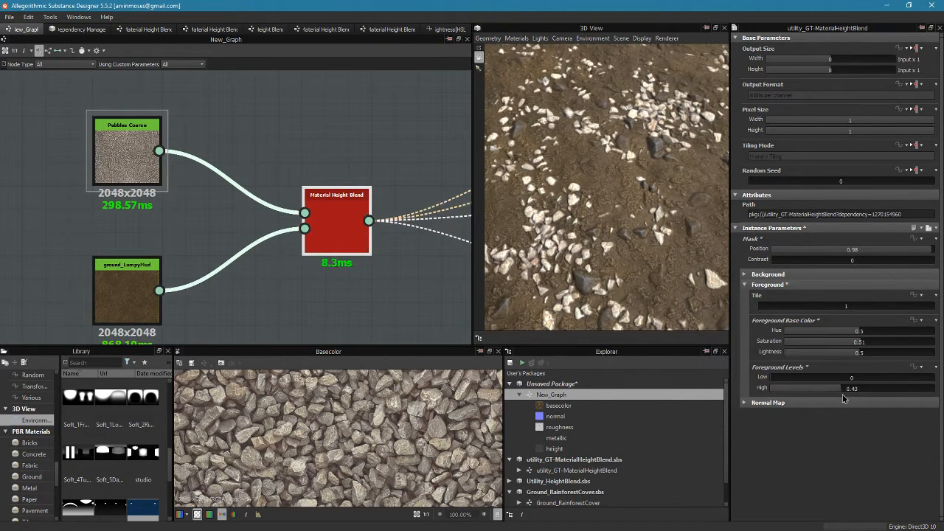
pyautogui.moveTo(565, 204); pyautogui.dragTo(627, 225)
pyautogui.moveTo(847, 390); pyautogui.dragTo(882, 391)
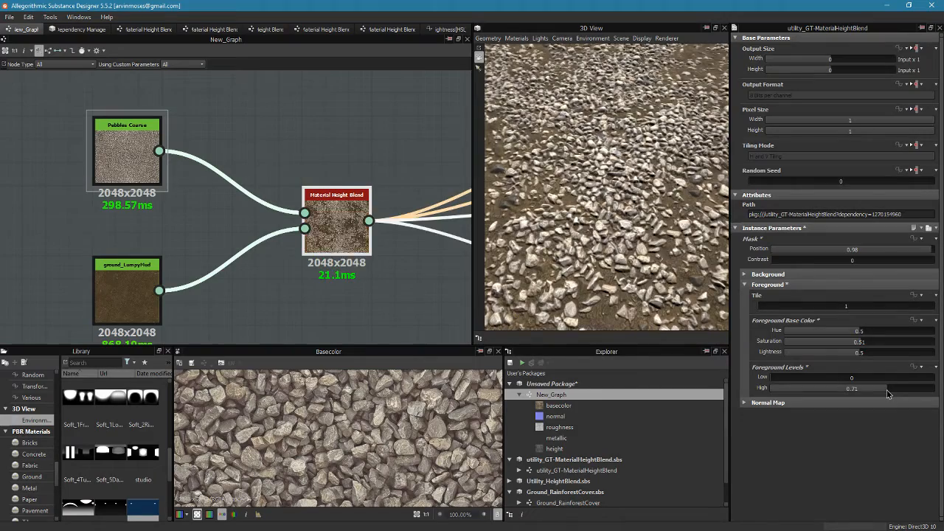
pyautogui.moveTo(650, 110); pyautogui.dragTo(668, 162)
pyautogui.scroll(3, 668, 163)
pyautogui.moveTo(617, 204); pyautogui.dragTo(636, 219, button='middle')
pyautogui.moveTo(636, 219); pyautogui.dragTo(654, 249)
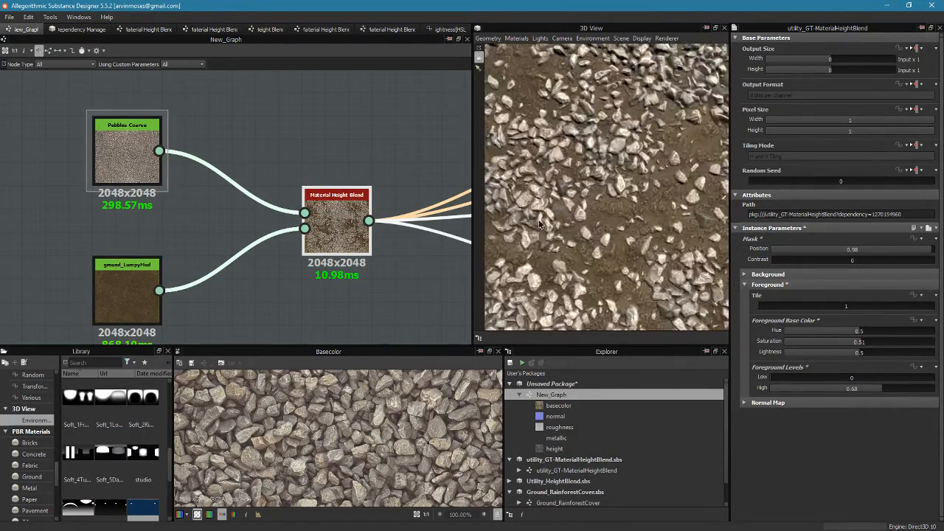
pyautogui.moveTo(542, 226); pyautogui.dragTo(620, 244)
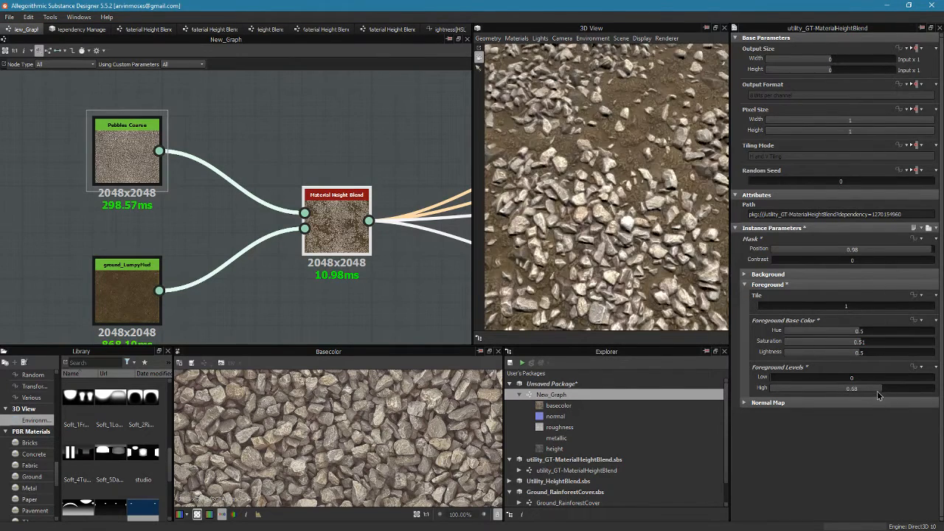
# - Set the Foreground Levels to a low value of 0.13 and a high value of 0.45
pyautogui.moveTo(878, 396); pyautogui.dragTo(851, 390)
pyautogui.moveTo(596, 220); pyautogui.dragTo(616, 266)
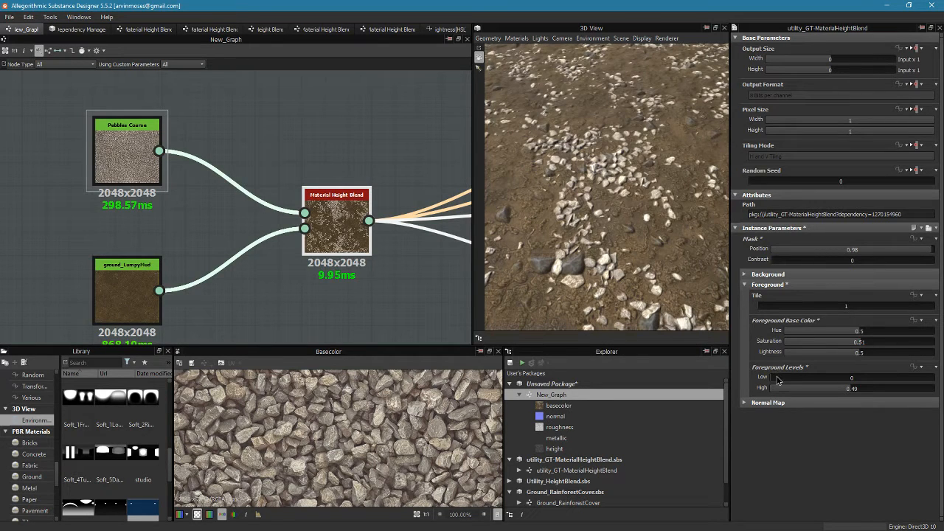
pyautogui.moveTo(774, 379); pyautogui.dragTo(787, 381)
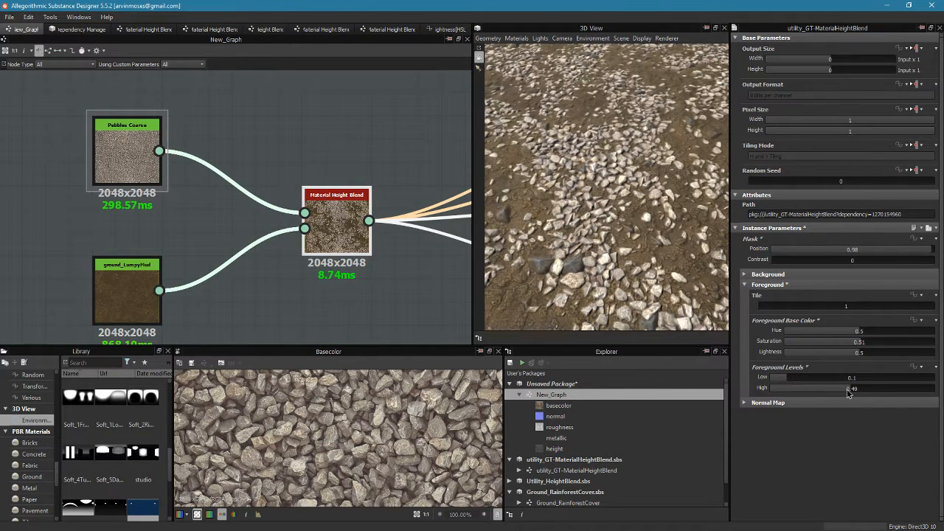
pyautogui.moveTo(848, 393); pyautogui.dragTo(825, 384)
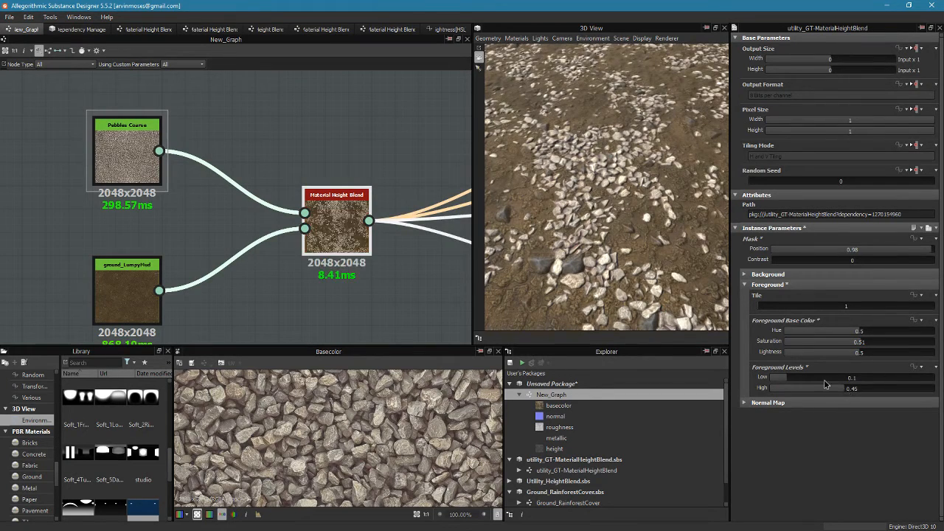
pyautogui.click(793, 380)
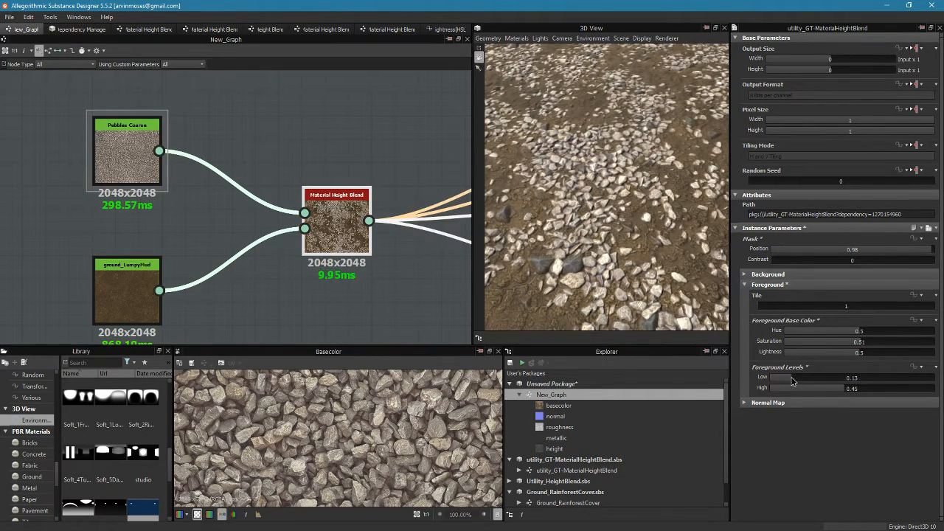
pyautogui.moveTo(565, 234); pyautogui.dragTo(703, 297)
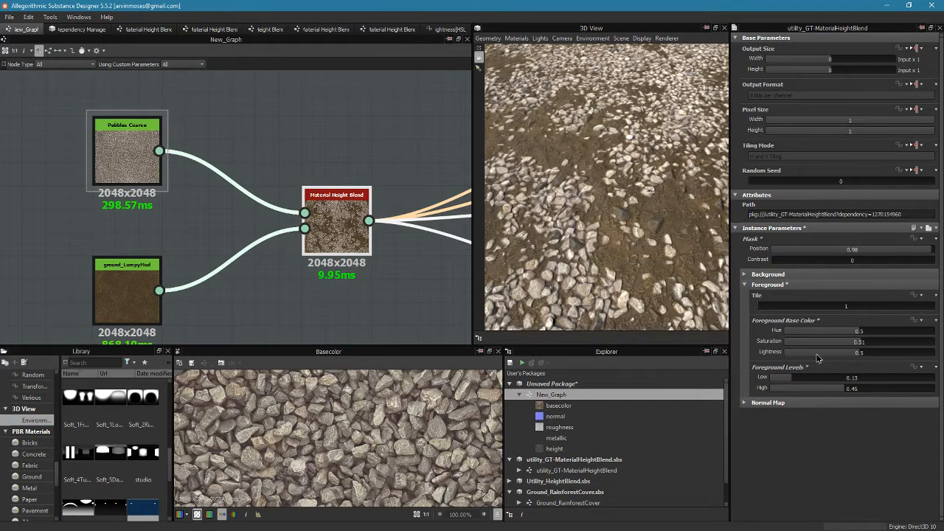
# - Review the instance parameters of the ground_LumpyMud, Pebbles Coarse and Material Height Blend nodes
pyautogui.moveTo(129, 293); pyautogui.dragTo(160, 271, button='middle')
pyautogui.click(159, 271)
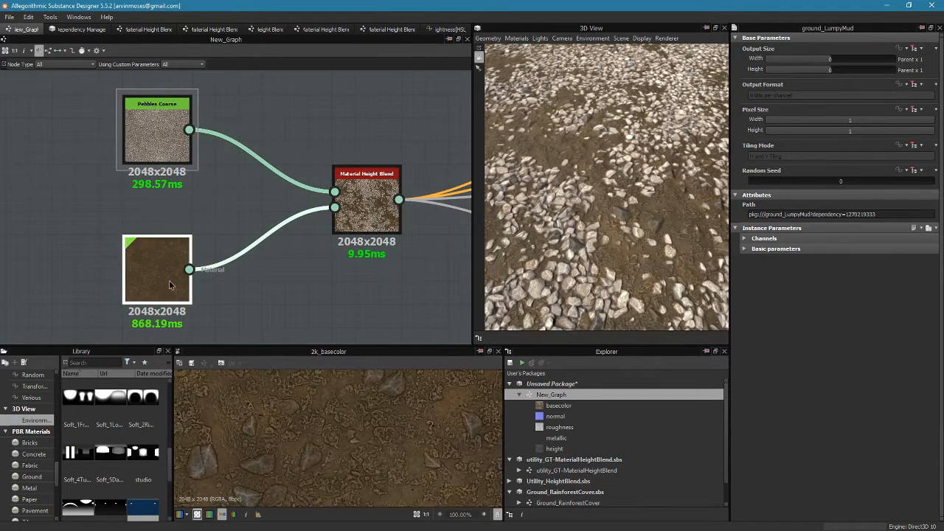
pyautogui.click(748, 248)
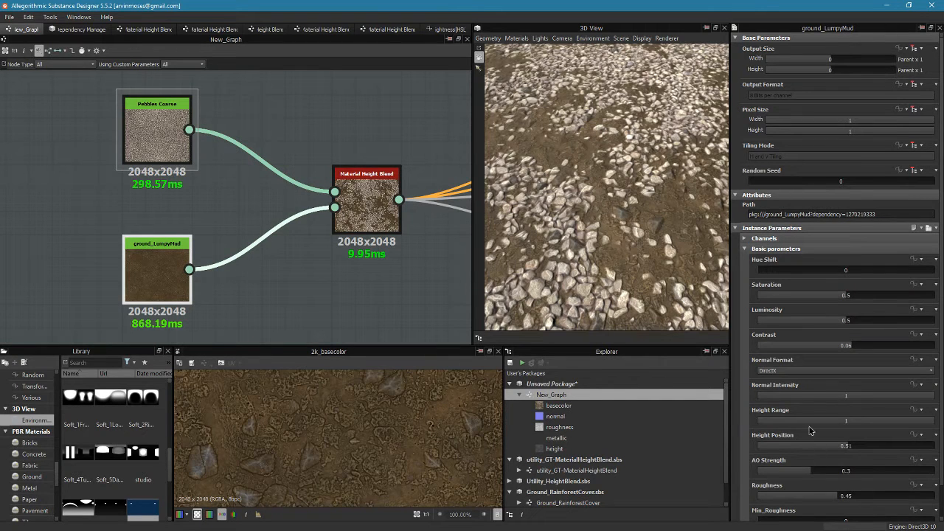
pyautogui.click(752, 250)
pyautogui.moveTo(358, 210); pyautogui.dragTo(354, 237, button='middle')
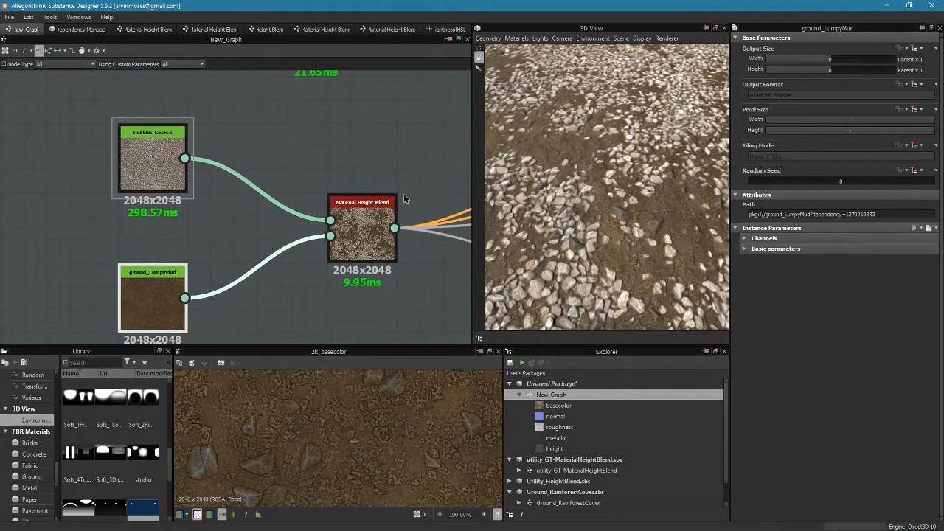
pyautogui.click(361, 236)
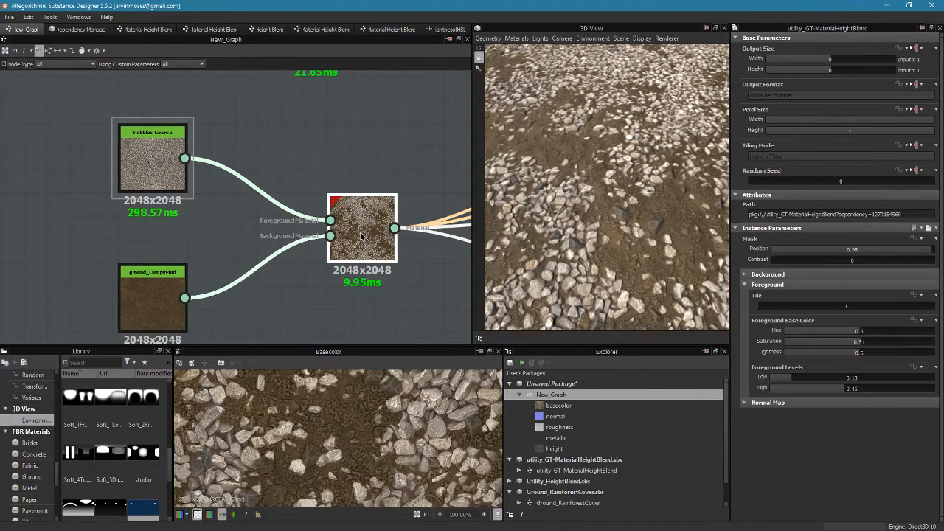
pyautogui.click(134, 155)
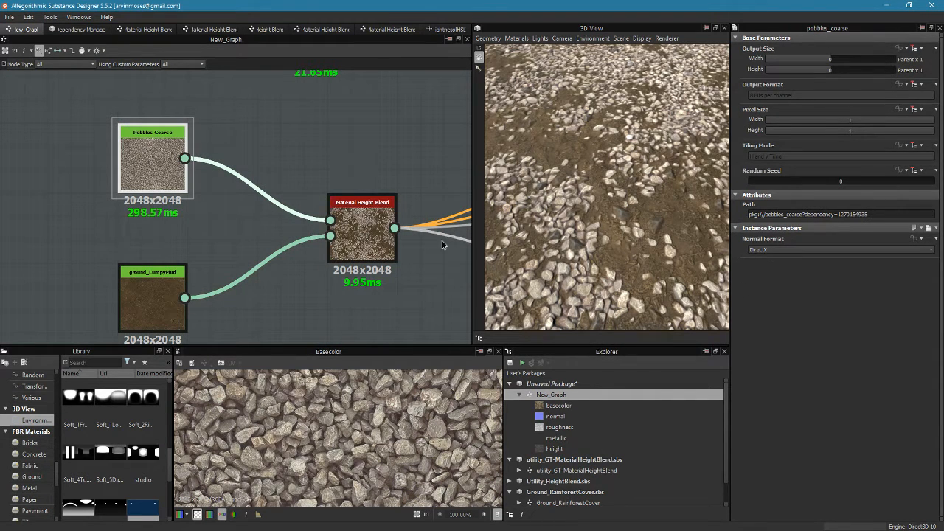
pyautogui.click(370, 237)
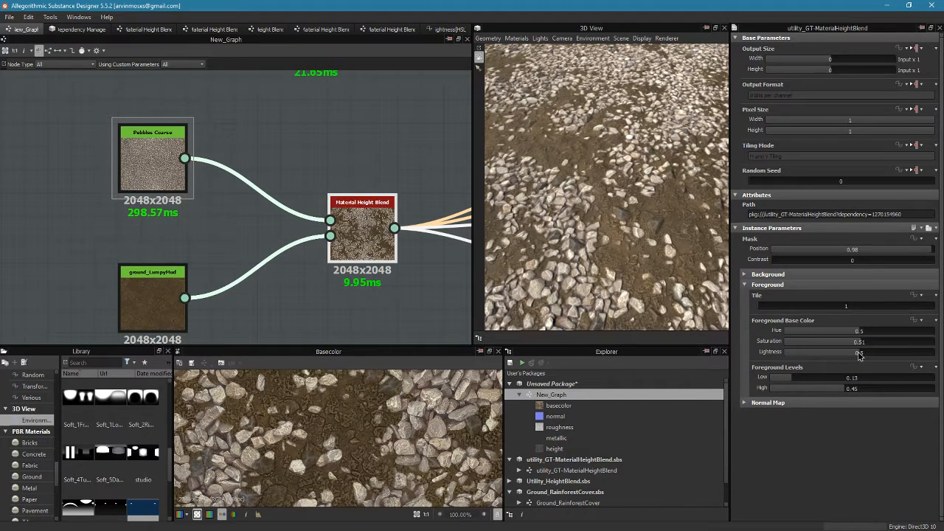
# - Set the Foreground Base Color lightness to 0.46 and inspect the whole ground surface in the 3D view
pyautogui.moveTo(859, 355)
pyautogui.mouseDown()
pyautogui.moveTo(854, 343)
pyautogui.moveTo(862, 348)
pyautogui.mouseUp()
pyautogui.scroll(-3, 661, 284)
pyautogui.moveTo(661, 284); pyautogui.dragTo(588, 227)
pyautogui.scroll(-3, 667, 259)
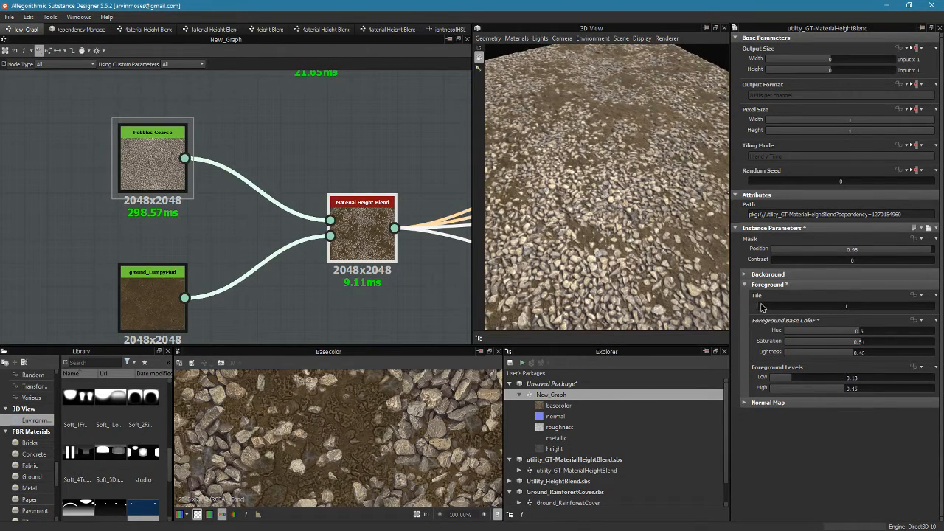
# - Try foreground Tile values of 2 and 3 on the Material Height Blend node, inspect the pebbles, and return Tile to 1
pyautogui.moveTo(763, 309); pyautogui.dragTo(767, 311)
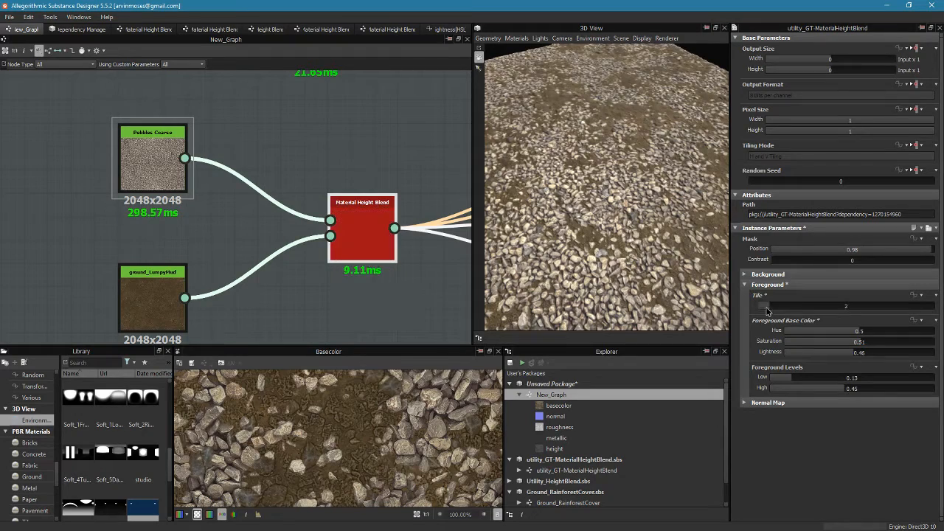
pyautogui.moveTo(772, 311); pyautogui.dragTo(779, 311)
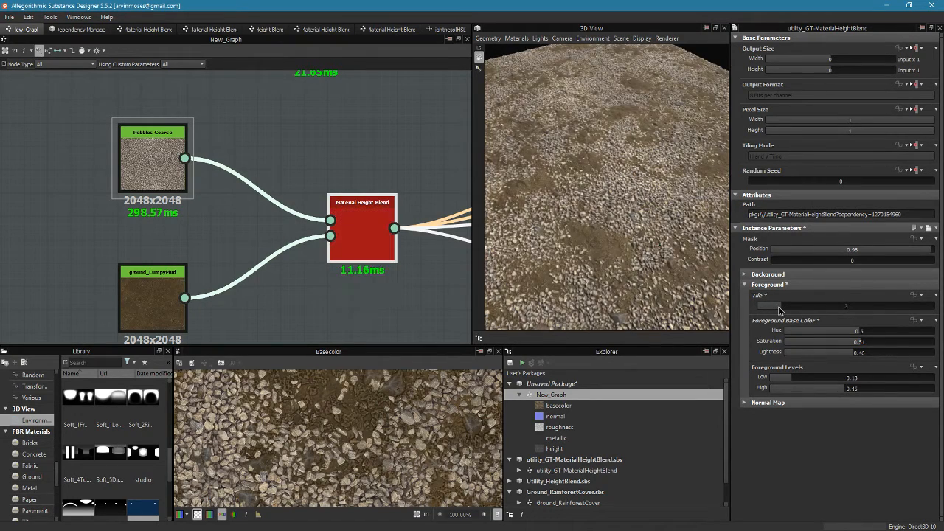
pyautogui.moveTo(593, 243); pyautogui.dragTo(646, 54, button='right')
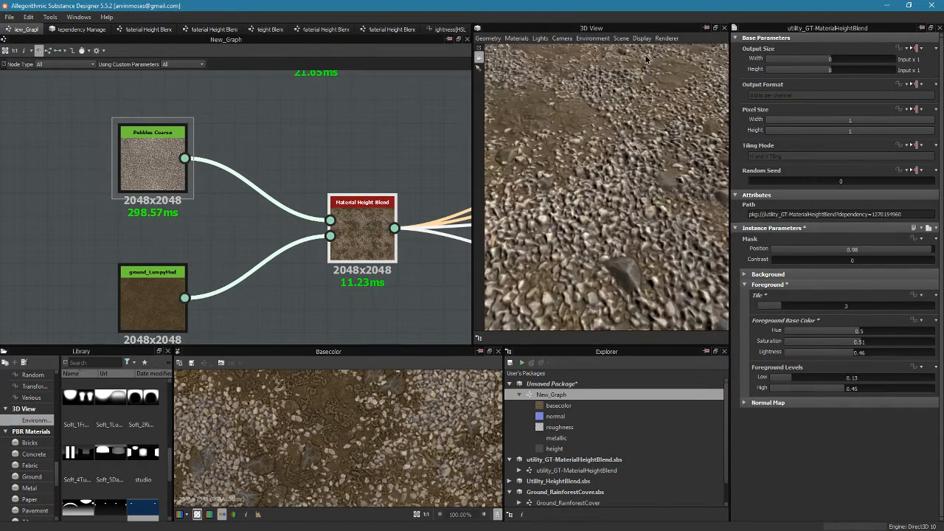
pyautogui.moveTo(590, 149); pyautogui.dragTo(615, 145)
pyautogui.moveTo(780, 304); pyautogui.dragTo(770, 310)
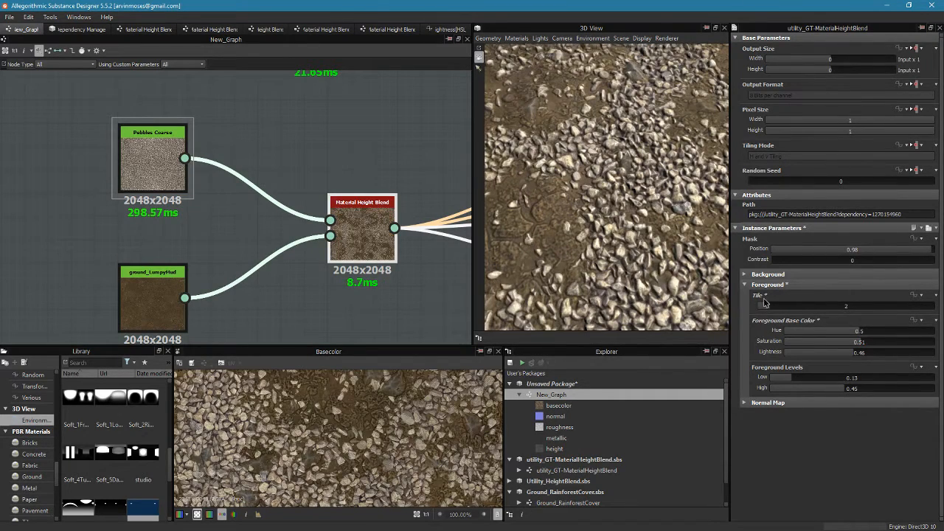
pyautogui.moveTo(766, 307); pyautogui.dragTo(758, 307)
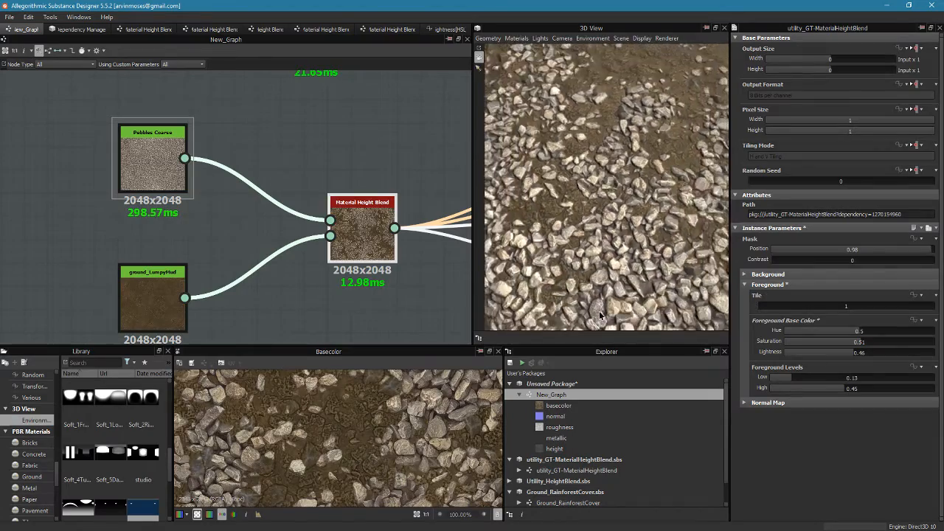
# - Set the foreground Tile to 2 and inspect the pebble size on the mud in the 3D view
pyautogui.scroll(-3, 578, 263)
pyautogui.moveTo(768, 307); pyautogui.dragTo(774, 307)
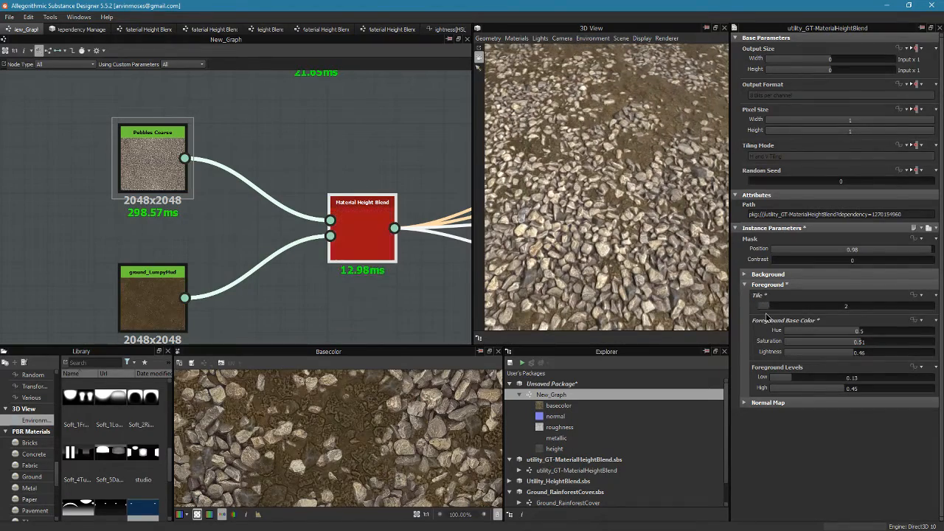
pyautogui.moveTo(649, 313); pyautogui.dragTo(642, 77, button='right')
pyautogui.moveTo(572, 173); pyautogui.dragTo(620, 162)
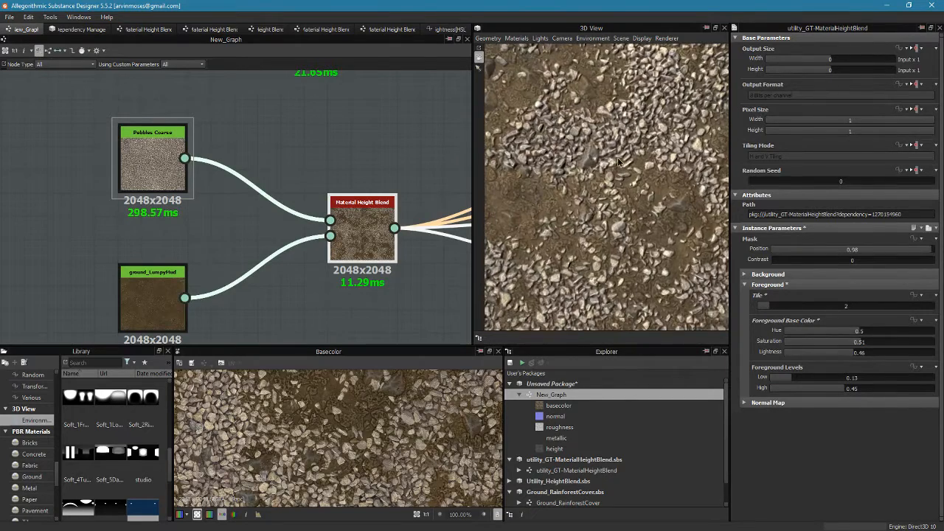
pyautogui.moveTo(627, 267); pyautogui.dragTo(617, 293, button='right')
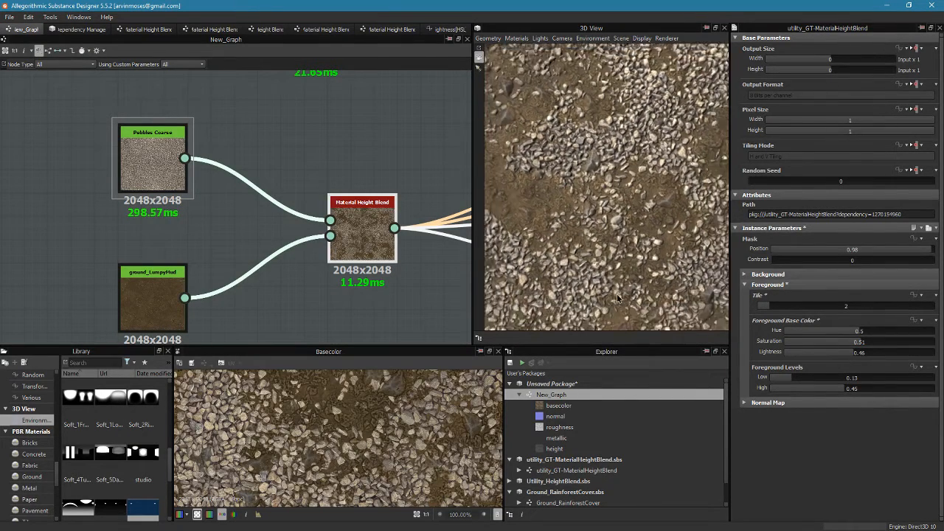
pyautogui.moveTo(619, 294); pyautogui.dragTo(645, 274)
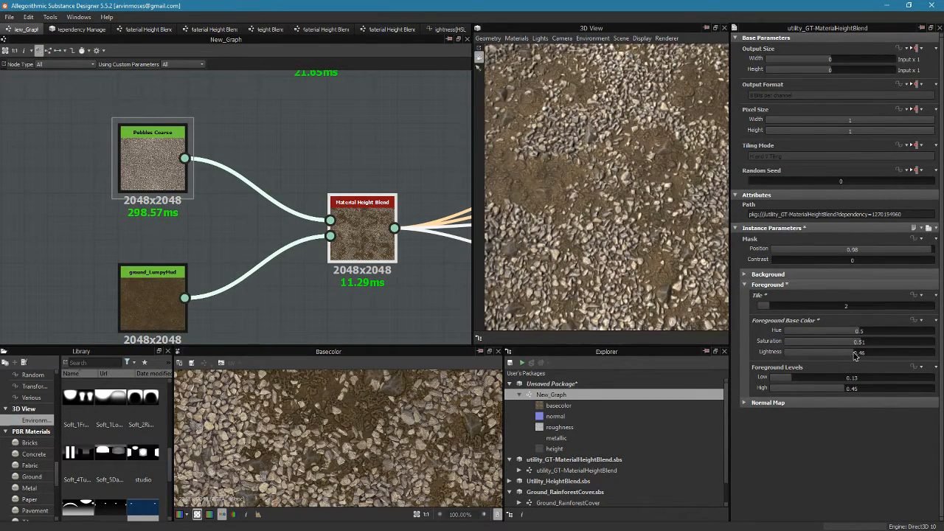
# - Lower the Foreground Base Color lightness to 0.45 and check the surface in the 3D view
pyautogui.moveTo(854, 353); pyautogui.dragTo(852, 354)
pyautogui.scroll(-5, 628, 251)
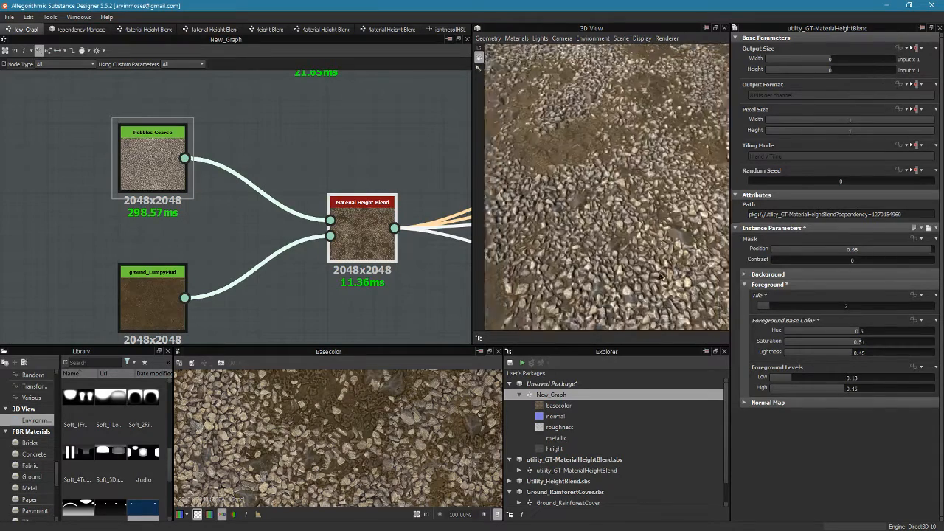
pyautogui.moveTo(588, 245); pyautogui.dragTo(602, 249)
pyautogui.click(745, 284)
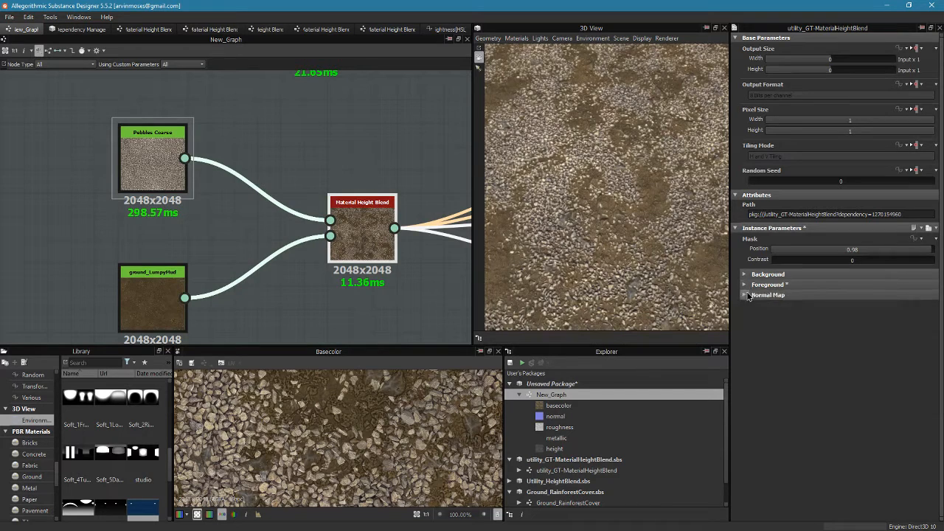
# - Set the Background Levels to a low value of 0.01 and a high value of 0.53, and inspect the blend up close
pyautogui.click(745, 275)
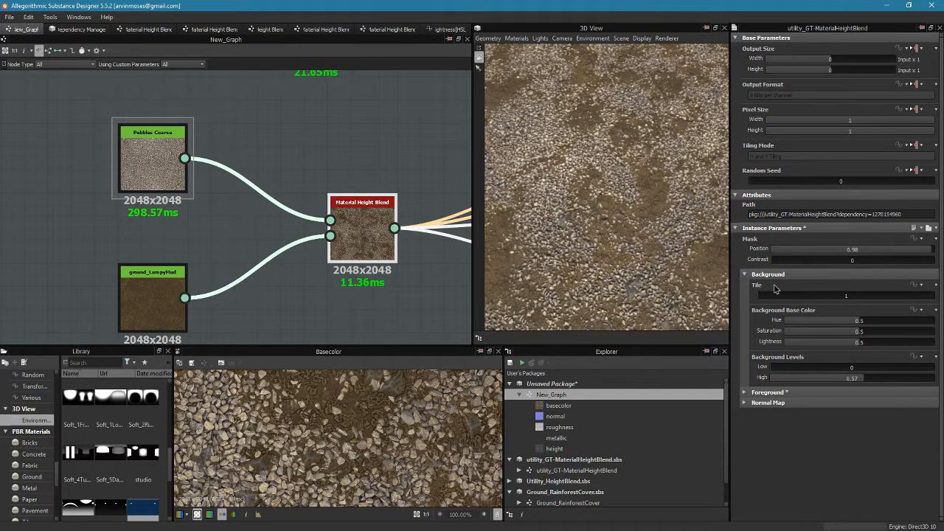
pyautogui.moveTo(858, 382); pyautogui.dragTo(854, 381)
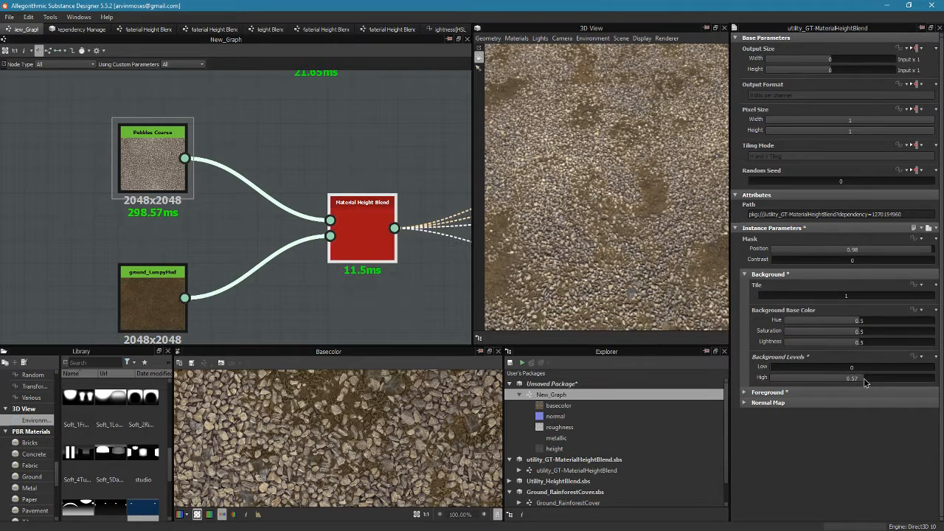
pyautogui.moveTo(776, 368); pyautogui.dragTo(773, 373)
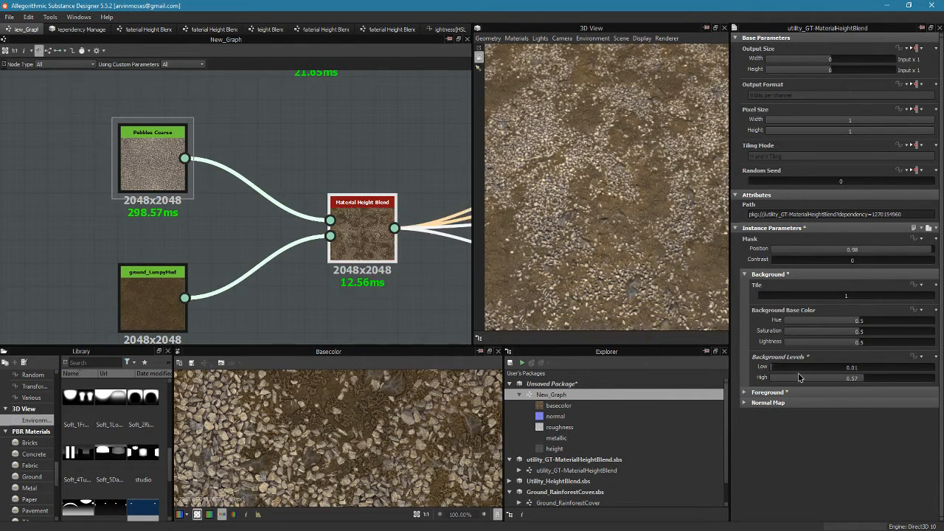
pyautogui.moveTo(862, 382); pyautogui.dragTo(857, 383)
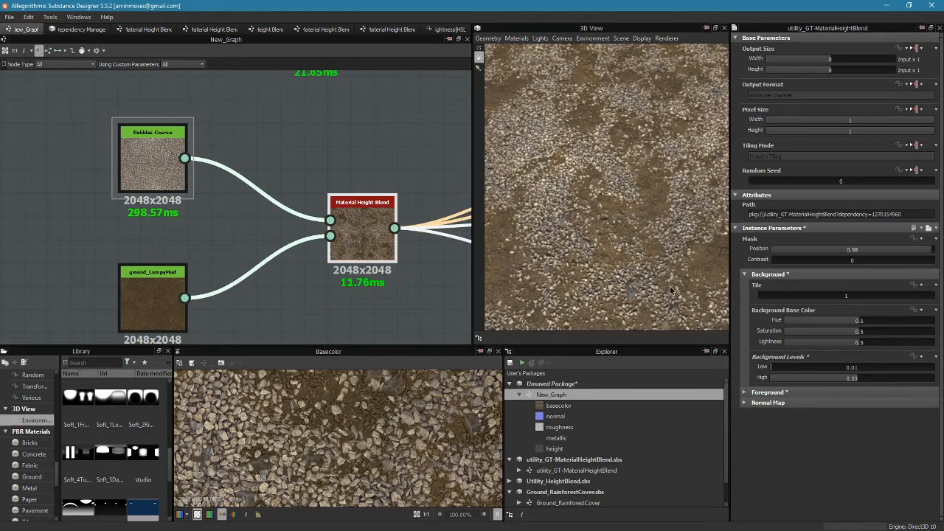
pyautogui.moveTo(669, 285); pyautogui.dragTo(654, 78, button='right')
pyautogui.moveTo(653, 78); pyautogui.dragTo(560, 232)
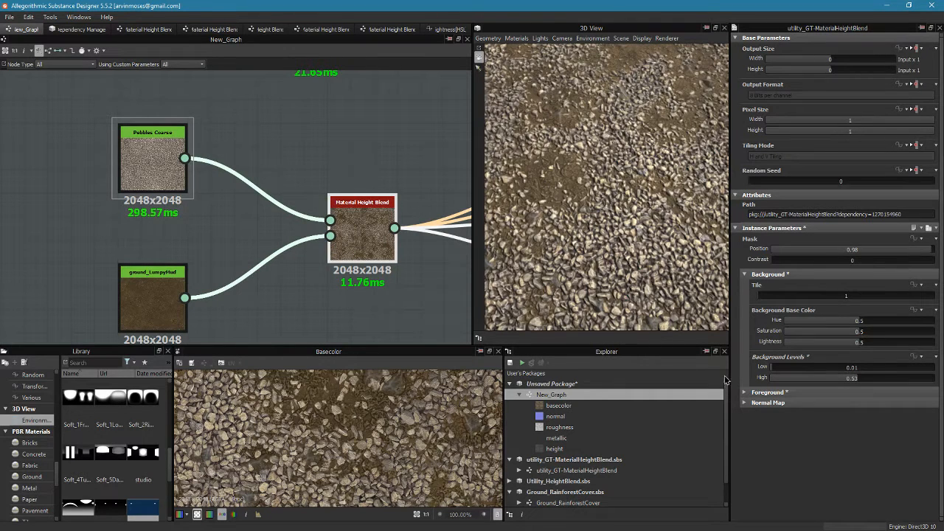
# - Try a background Tile of 2 and return it to 1
pyautogui.click(744, 274)
pyautogui.click(744, 273)
pyautogui.click(773, 297)
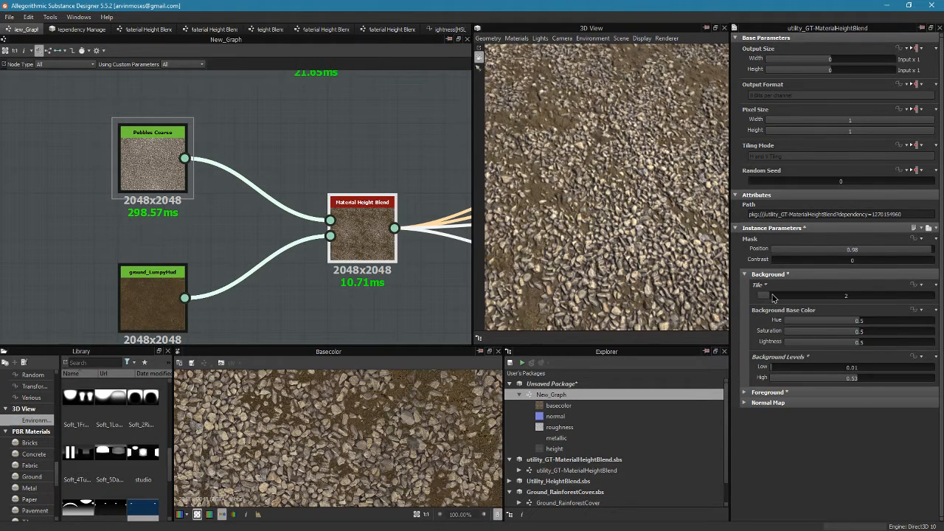
pyautogui.click(764, 295)
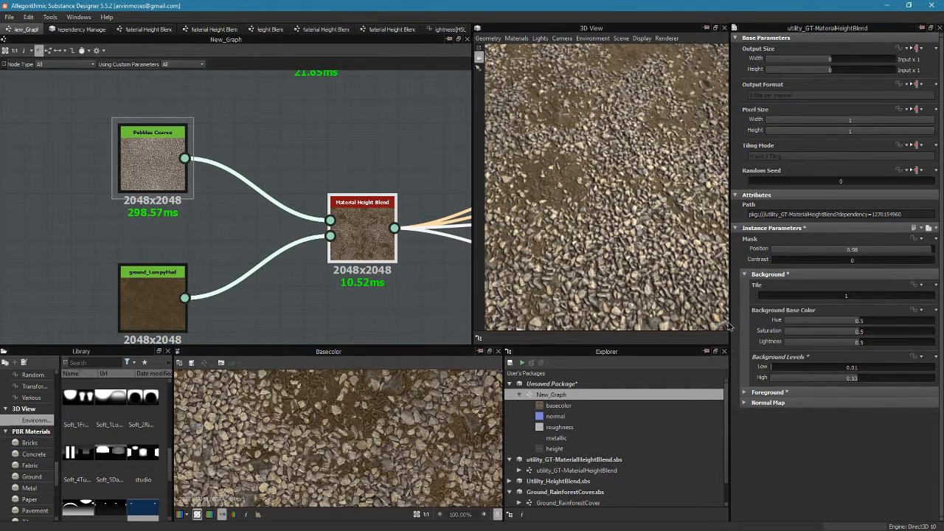
pyautogui.click(744, 274)
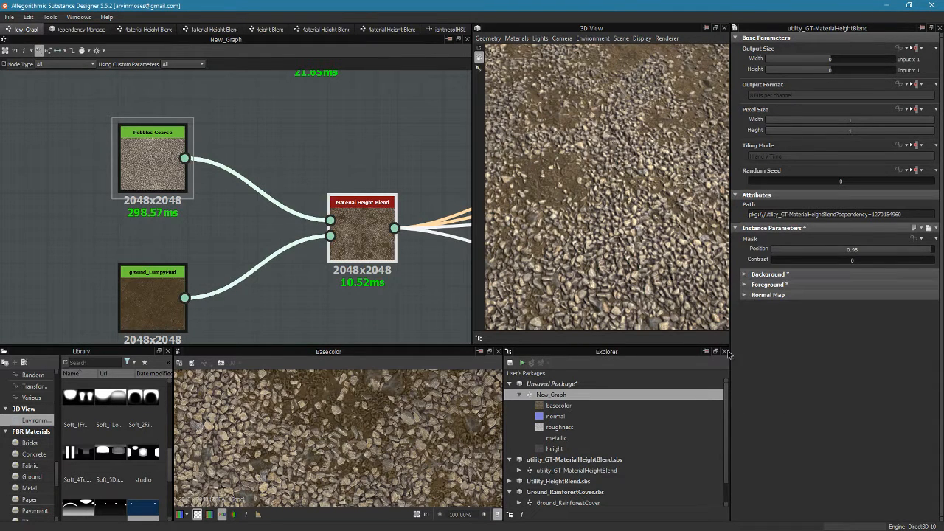
# - Try the Normal Blended normal map type, examine the surface relief up close, and switch back to Height Blended
pyautogui.click(745, 295)
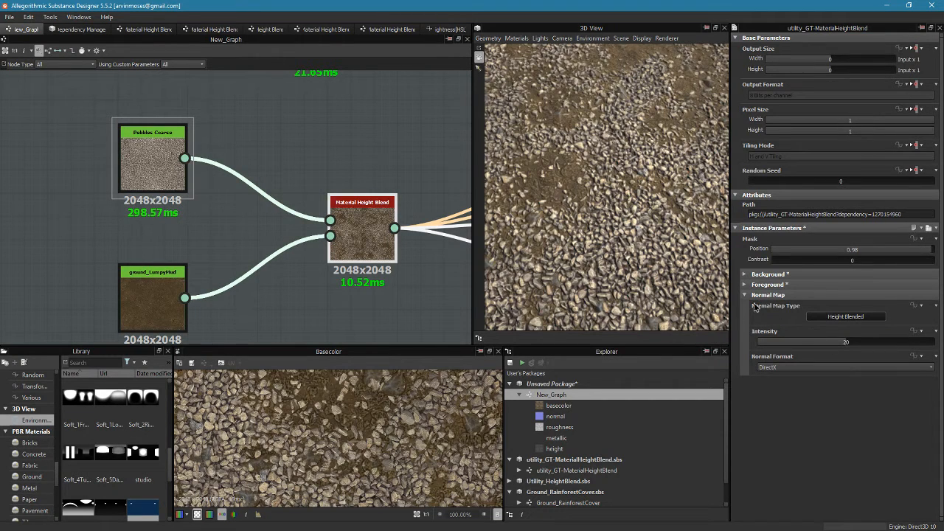
pyautogui.moveTo(608, 212); pyautogui.dragTo(470, 272)
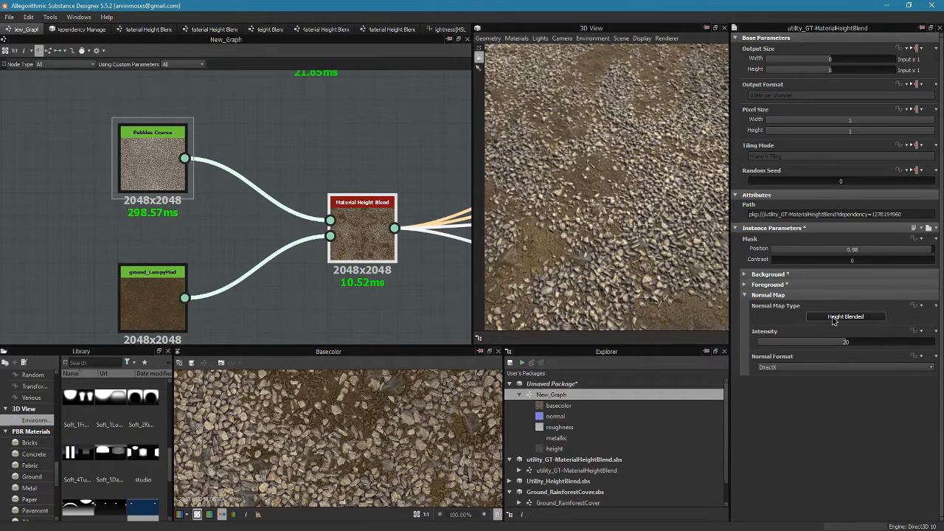
pyautogui.click(828, 319)
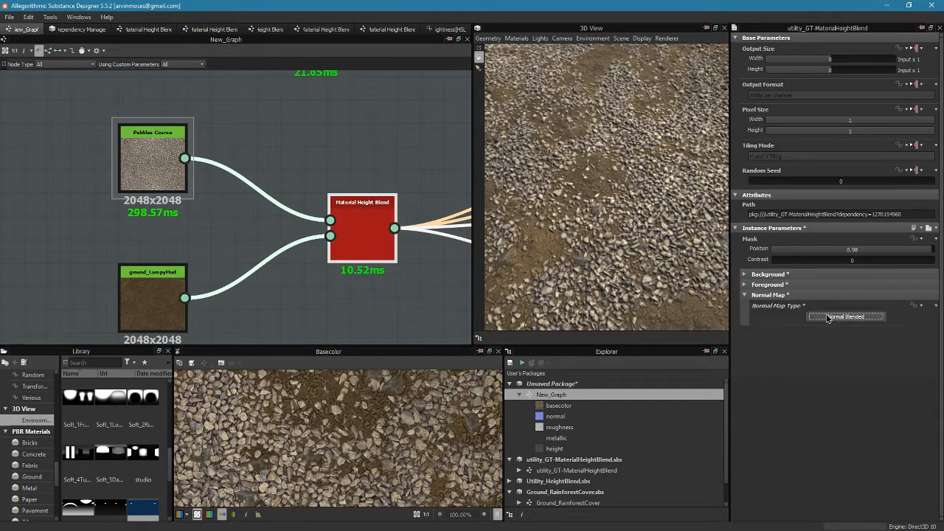
pyautogui.moveTo(686, 286); pyautogui.dragTo(608, 230)
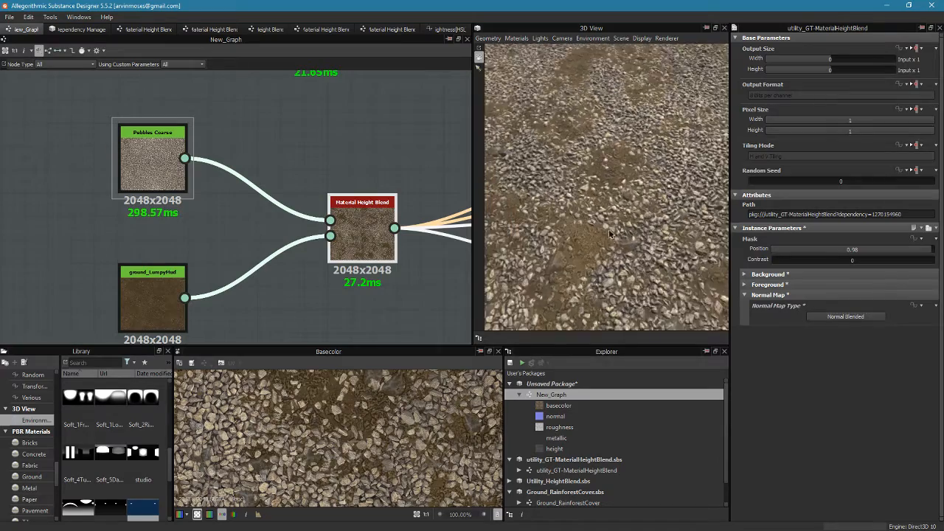
pyautogui.moveTo(609, 229); pyautogui.dragTo(644, 125, button='right')
pyautogui.moveTo(615, 192); pyautogui.dragTo(633, 196)
pyautogui.moveTo(632, 195); pyautogui.dragTo(656, 137, button='right')
pyautogui.moveTo(656, 135)
pyautogui.mouseDown()
pyautogui.moveTo(661, 123)
pyautogui.moveTo(619, 203)
pyautogui.moveTo(663, 183)
pyautogui.moveTo(674, 165)
pyautogui.moveTo(664, 148)
pyautogui.mouseUp()
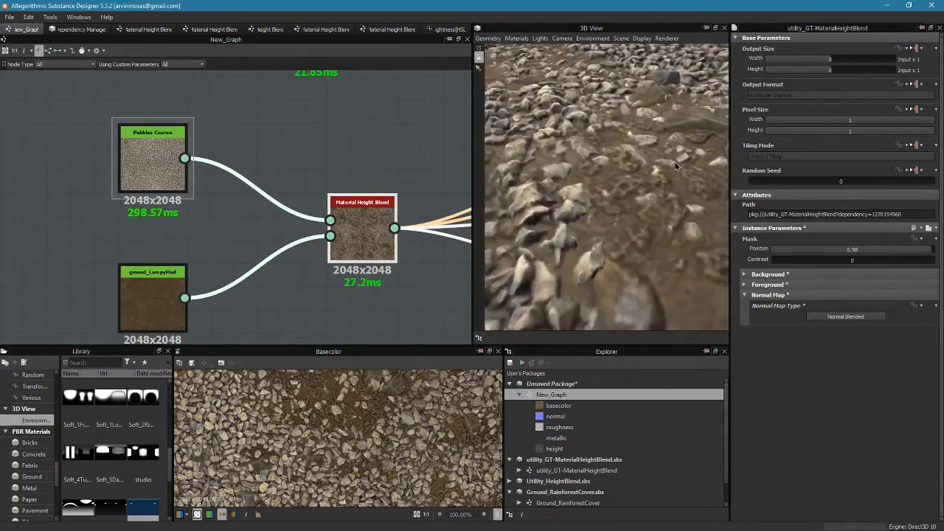
pyautogui.moveTo(664, 147); pyautogui.dragTo(668, 185, button='right')
pyautogui.moveTo(667, 185); pyautogui.dragTo(632, 191)
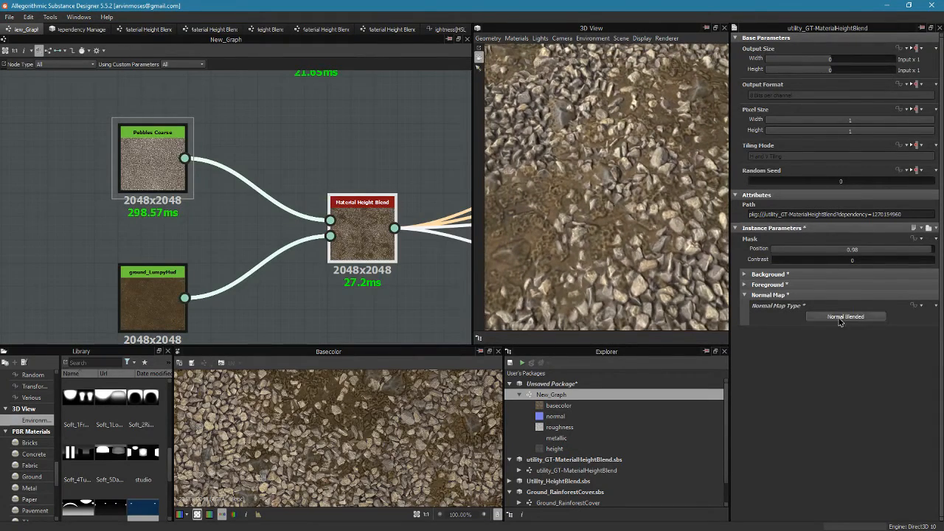
pyautogui.click(839, 321)
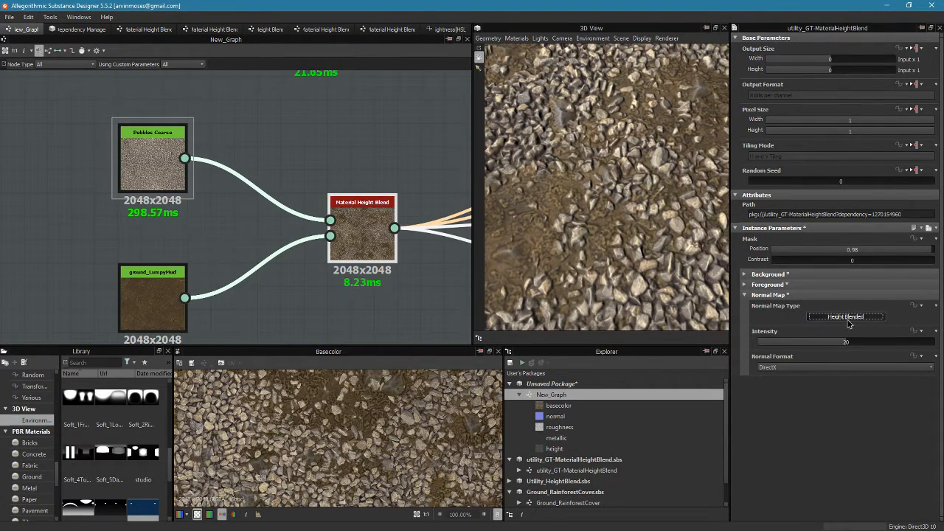
# - Set the Height Blended normal map intensity to 18.38
pyautogui.moveTo(622, 240); pyautogui.dragTo(640, 258)
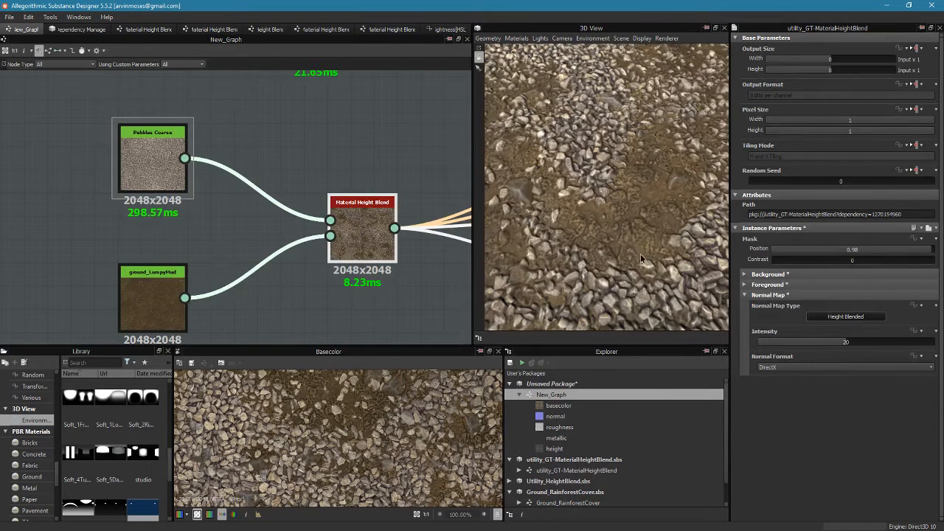
pyautogui.moveTo(845, 344); pyautogui.dragTo(840, 347)
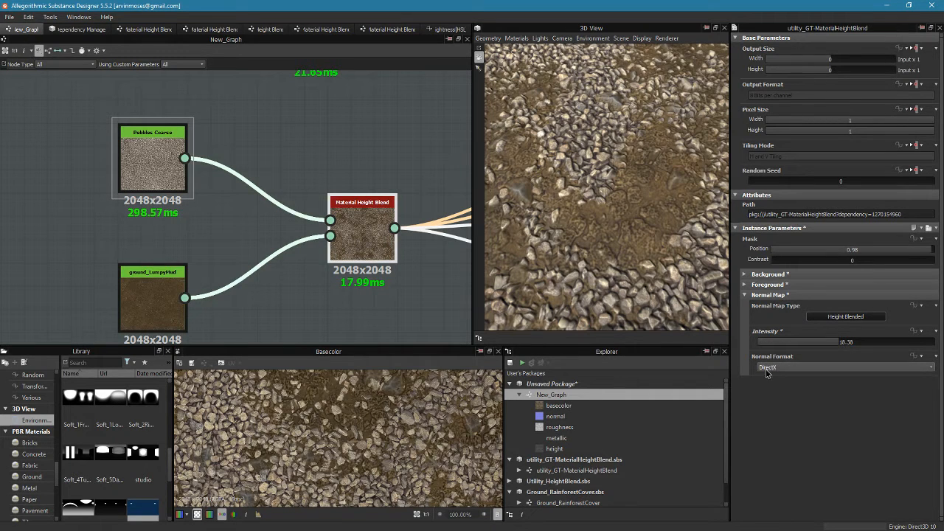
pyautogui.click(745, 296)
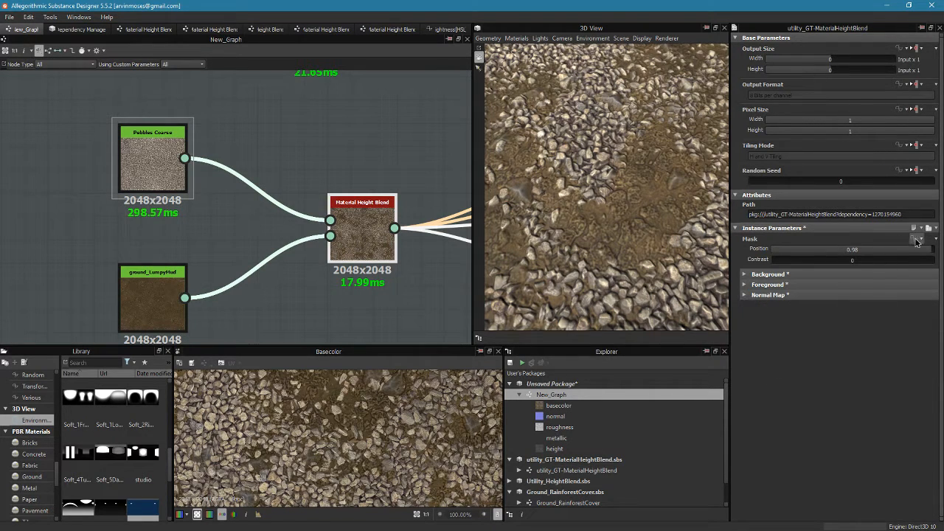
# - Raise the mask position to 1 and inspect the pebbles and mud up close in the 3D view
pyautogui.moveTo(621, 216); pyautogui.dragTo(627, 218)
pyautogui.moveTo(627, 217); pyautogui.dragTo(632, 167, button='right')
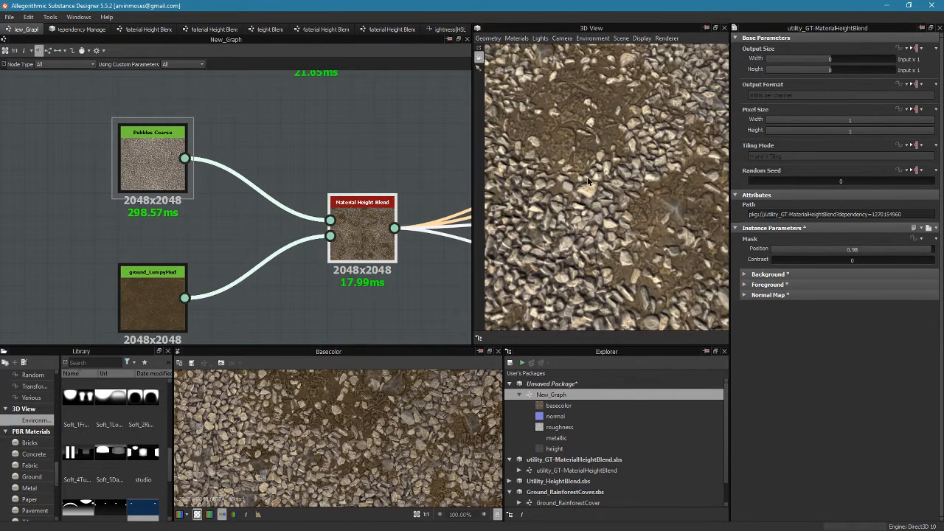
pyautogui.scroll(-2, 590, 177)
pyautogui.moveTo(932, 249); pyautogui.dragTo(935, 250)
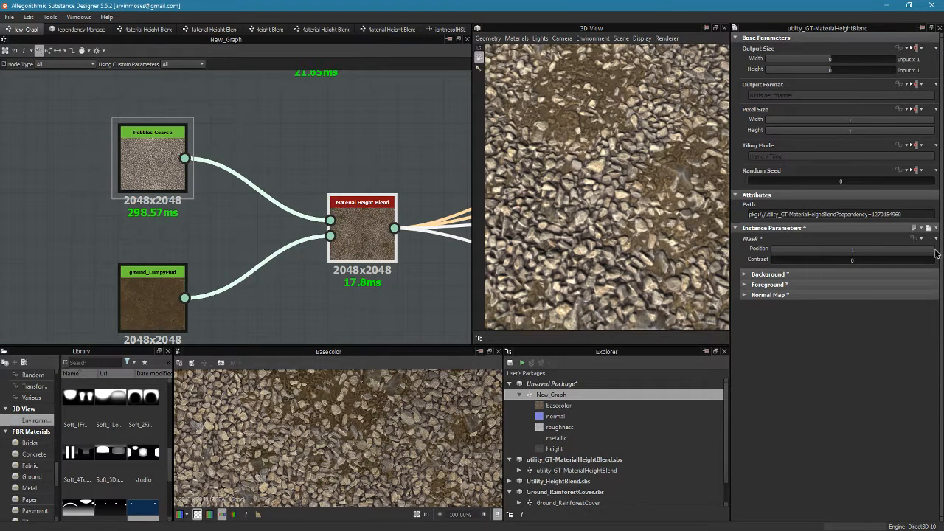
pyautogui.moveTo(537, 146); pyautogui.dragTo(572, 186, button='right')
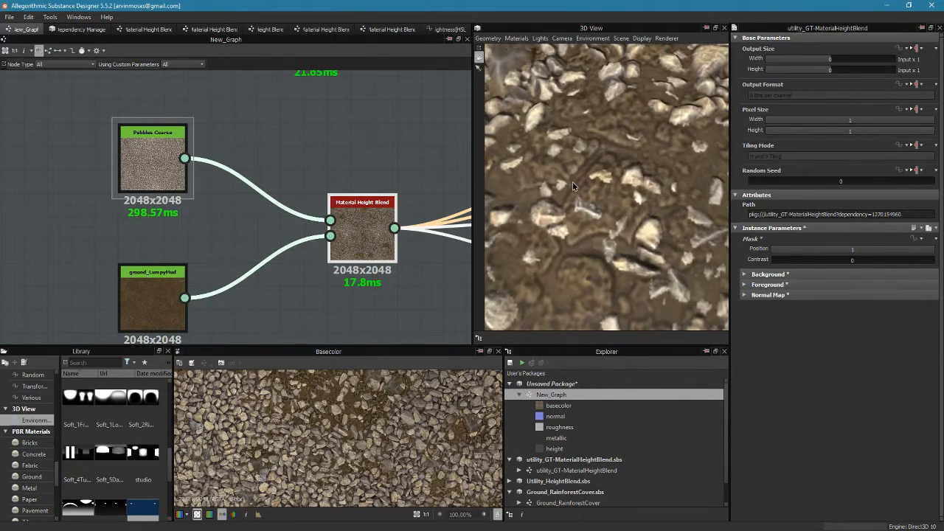
pyautogui.scroll(-4, 553, 218)
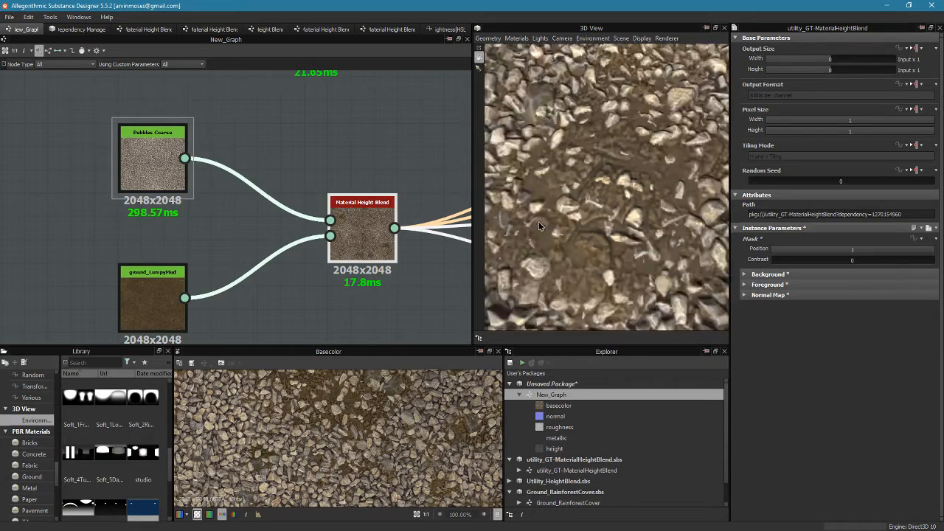
pyautogui.moveTo(590, 226); pyautogui.dragTo(560, 222)
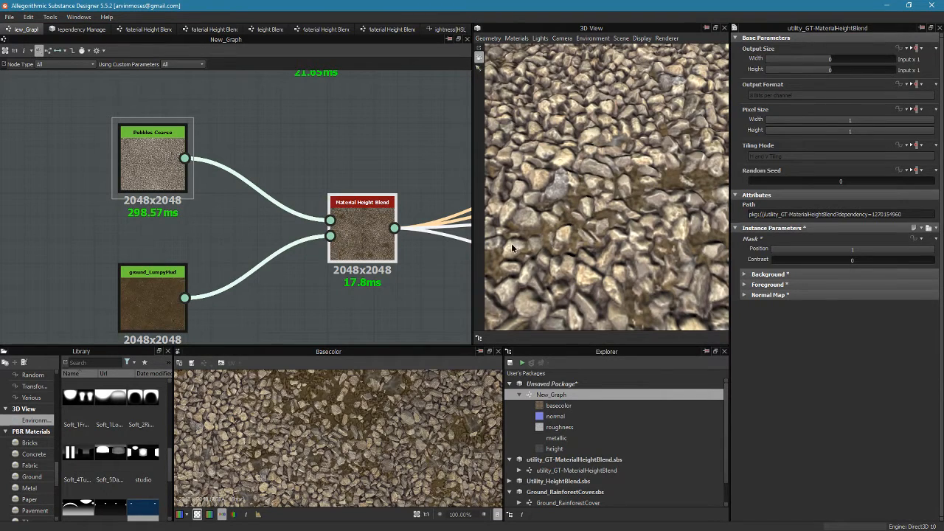
# - Try a mask position of 0.91 on the pebble and mud blend and inspect the surface up close in the 3D view
pyautogui.scroll(-1, 366, 431)
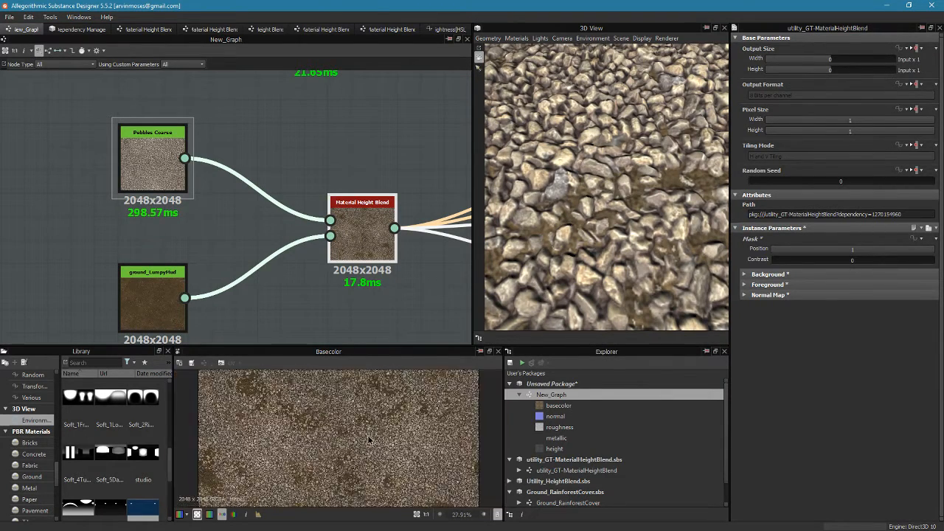
pyautogui.scroll(-5, 599, 316)
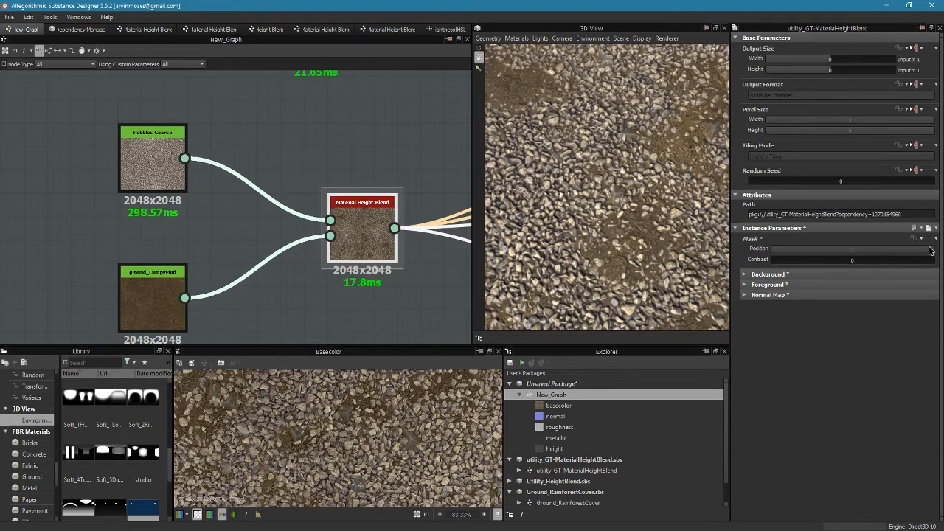
pyautogui.moveTo(933, 252); pyautogui.dragTo(920, 255)
pyautogui.scroll(4, 578, 188)
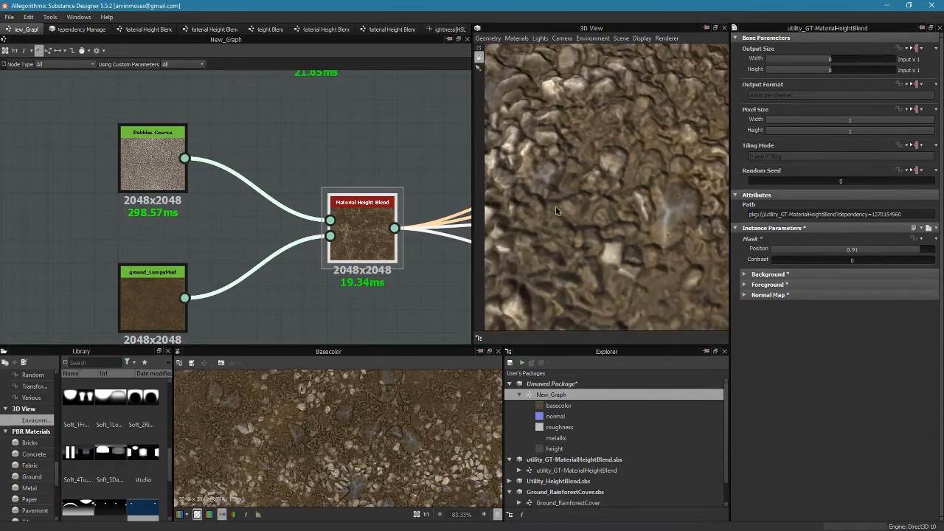
pyautogui.moveTo(556, 207); pyautogui.dragTo(612, 196)
pyautogui.moveTo(560, 96); pyautogui.dragTo(563, 146)
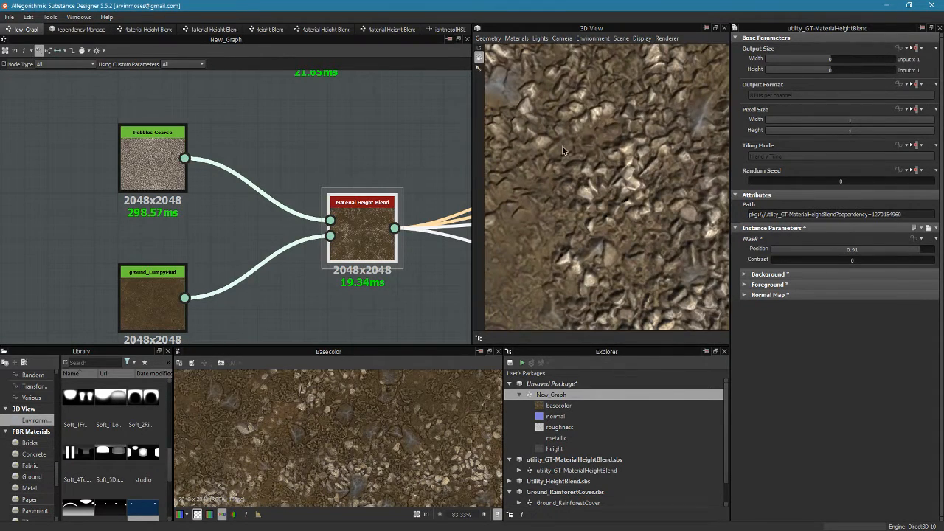
pyautogui.moveTo(577, 177); pyautogui.dragTo(601, 183)
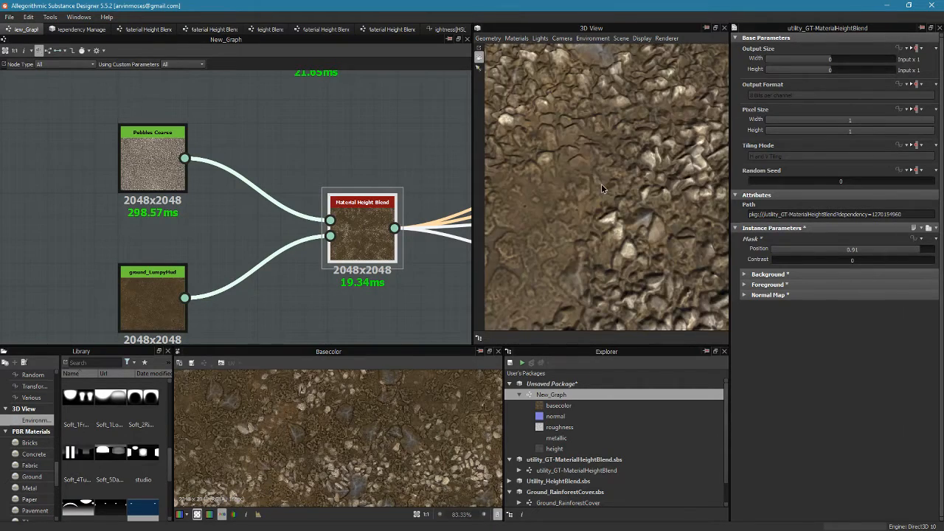
pyautogui.scroll(-3, 599, 181)
pyautogui.moveTo(530, 229); pyautogui.dragTo(627, 250)
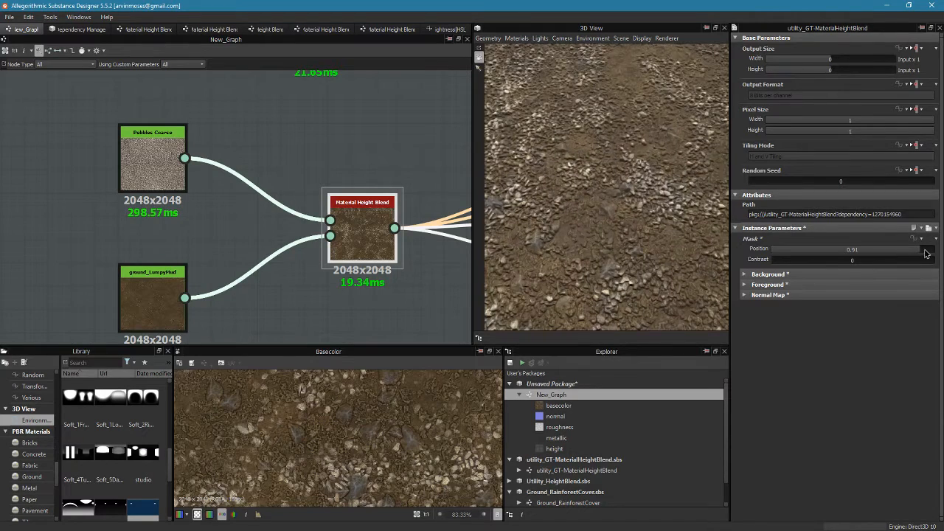
# - Set the mask position to 0.93 and inspect how the pebbles sit in the mud, close up and across the whole plane
pyautogui.moveTo(926, 253); pyautogui.dragTo(925, 255)
pyautogui.moveTo(626, 245); pyautogui.dragTo(573, 192)
pyautogui.scroll(-3, 576, 194)
pyautogui.scroll(5, 572, 204)
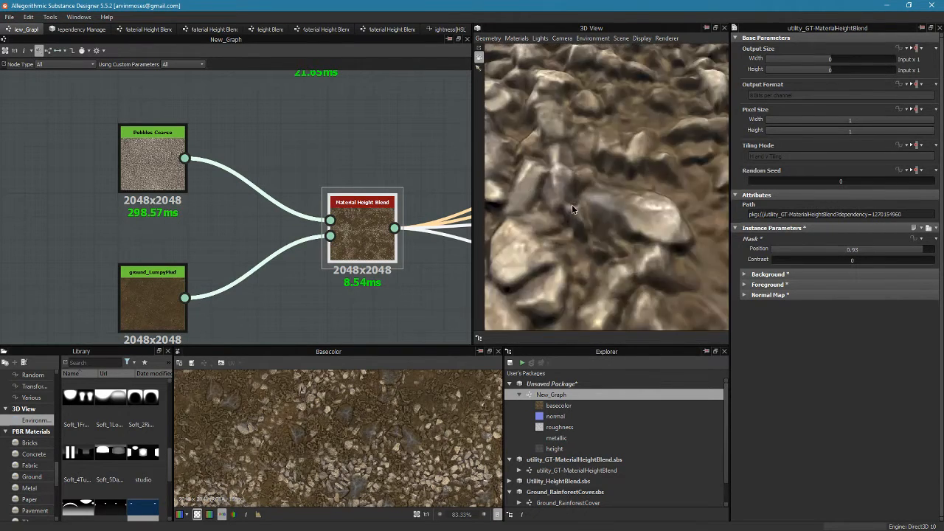
pyautogui.scroll(-5, 572, 205)
pyautogui.moveTo(577, 195); pyautogui.dragTo(582, 224, button='middle')
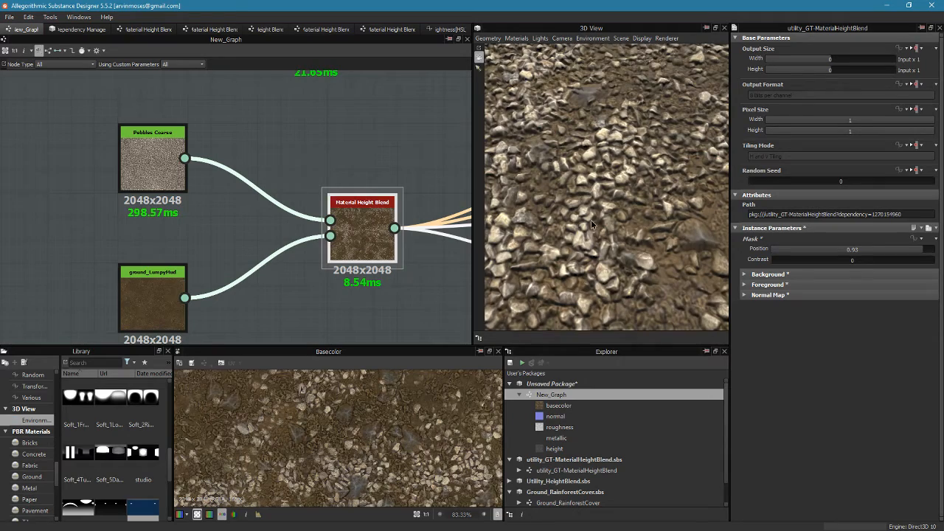
pyautogui.scroll(-5, 573, 209)
pyautogui.moveTo(568, 169); pyautogui.dragTo(540, 130)
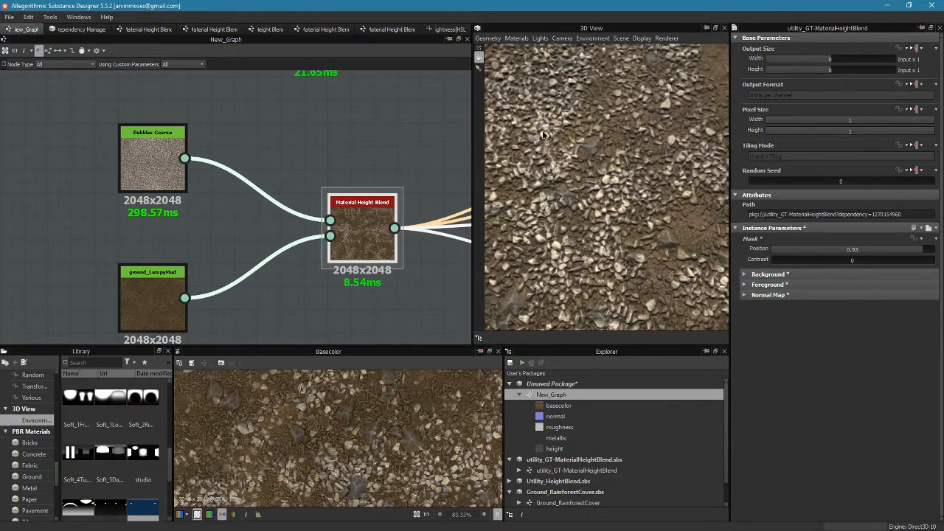
pyautogui.moveTo(540, 131); pyautogui.dragTo(561, 165, button='middle')
pyautogui.moveTo(565, 193); pyautogui.dragTo(592, 195)
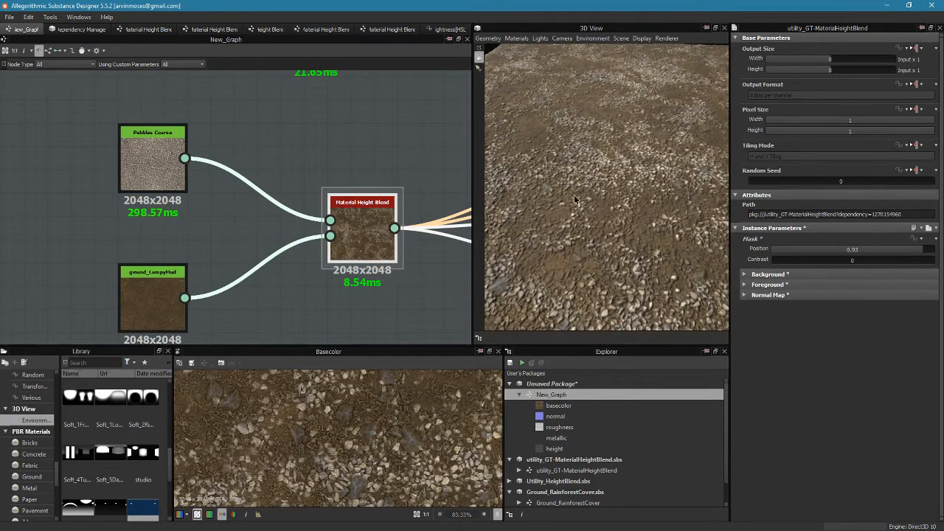
pyautogui.scroll(3, 586, 217)
# - Move the Scattered Rocks node and its connected Material Height Blend node closer to the pebble and mud blend
pyautogui.moveTo(409, 203); pyautogui.dragTo(263, 231, button='middle')
pyautogui.scroll(-2, 265, 203)
pyautogui.scroll(-2, 279, 195)
pyautogui.moveTo(208, 156); pyautogui.dragTo(235, 183)
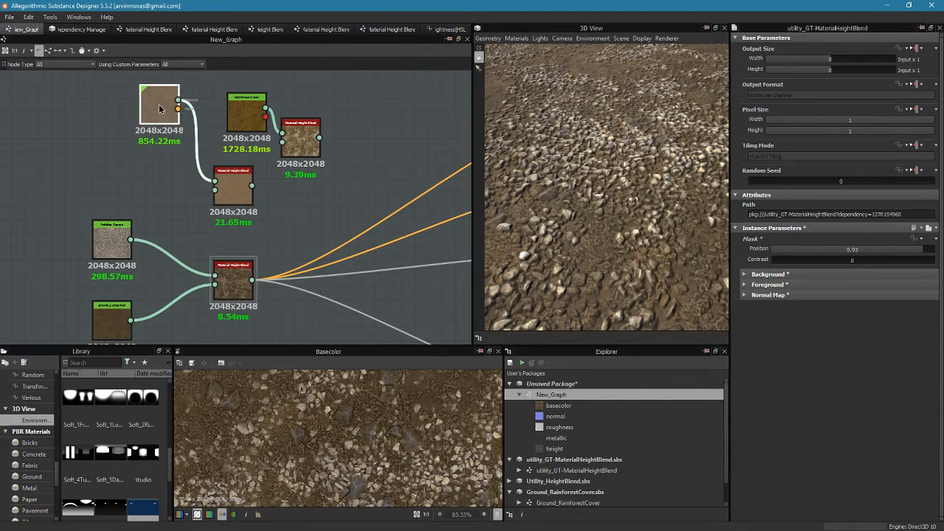
pyautogui.moveTo(160, 105); pyautogui.dragTo(153, 120)
pyautogui.moveTo(220, 171); pyautogui.dragTo(295, 209)
pyautogui.scroll(3, 322, 222)
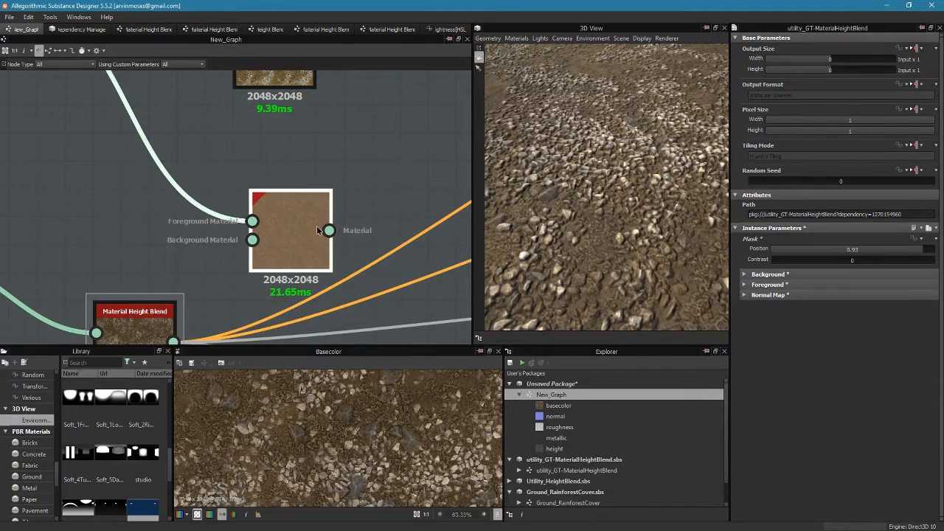
pyautogui.click(304, 230)
pyautogui.moveTo(255, 273); pyautogui.dragTo(363, 322, button='middle')
pyautogui.moveTo(127, 140); pyautogui.dragTo(202, 205, button='middle')
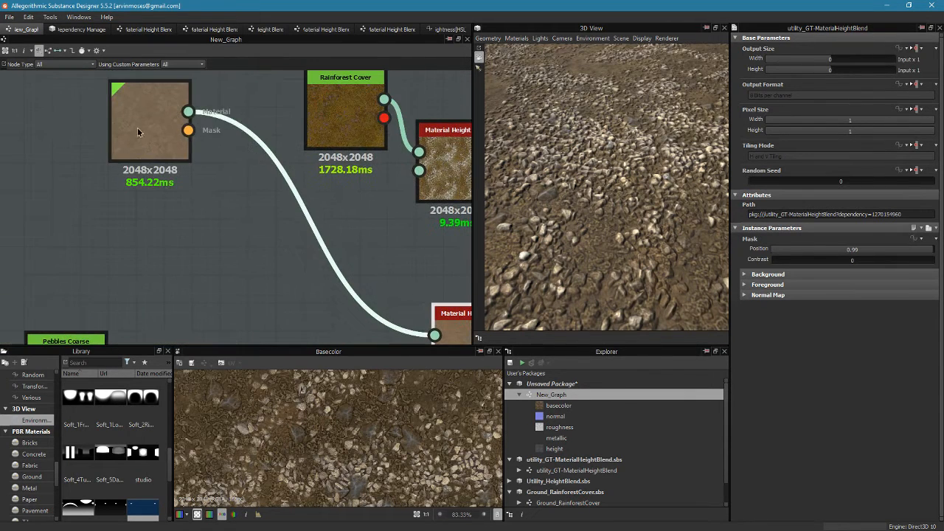
pyautogui.moveTo(138, 124); pyautogui.dragTo(244, 274)
# - Compare the base colour of the Scattered Rocks material with that of its Material Height Blend in the 2D view
pyautogui.click(254, 276)
pyautogui.doubleClick(255, 280)
pyautogui.moveTo(328, 252); pyautogui.dragTo(178, 163, button='middle')
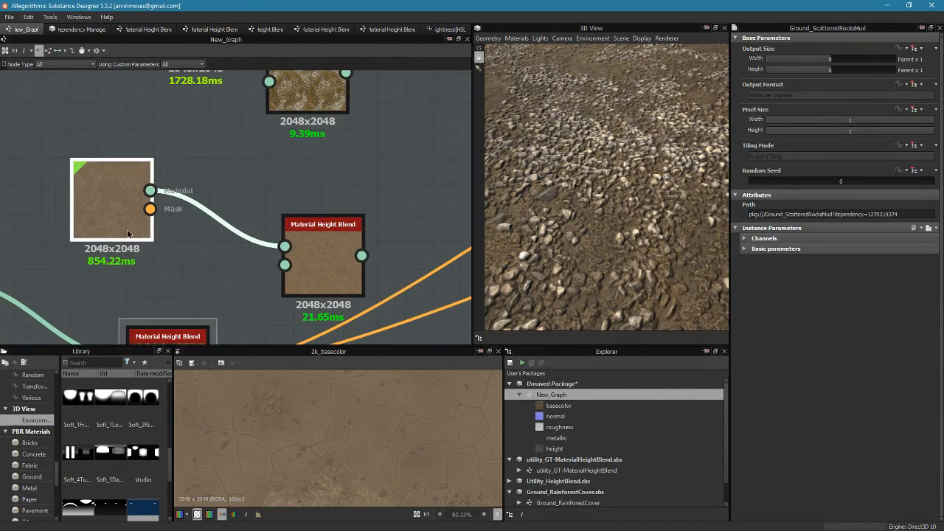
pyautogui.moveTo(256, 314); pyautogui.dragTo(221, 307, button='middle')
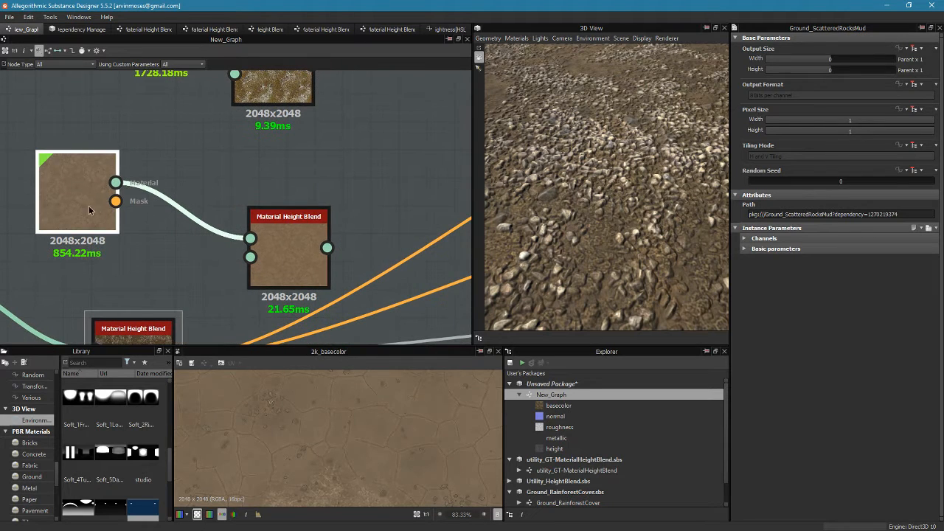
pyautogui.click(279, 263)
pyautogui.doubleClick(280, 262)
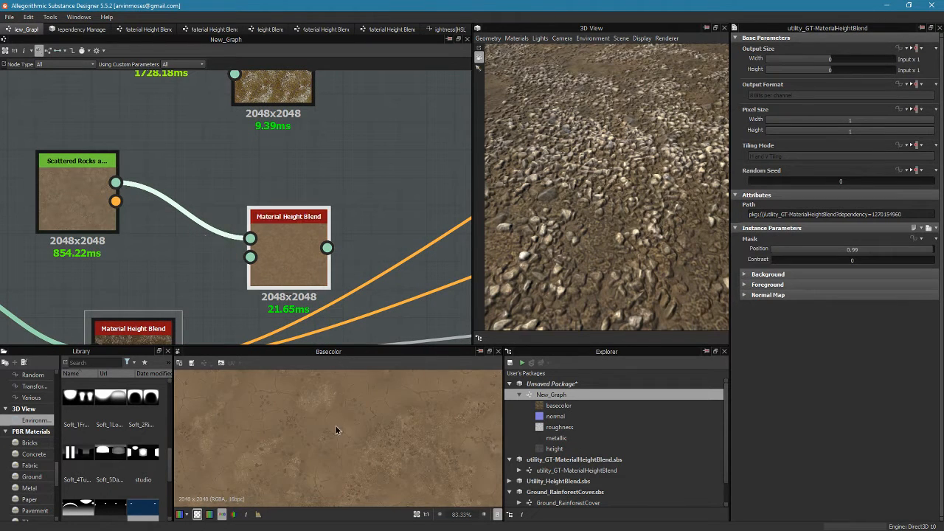
pyautogui.scroll(3, 339, 430)
pyautogui.doubleClick(84, 208)
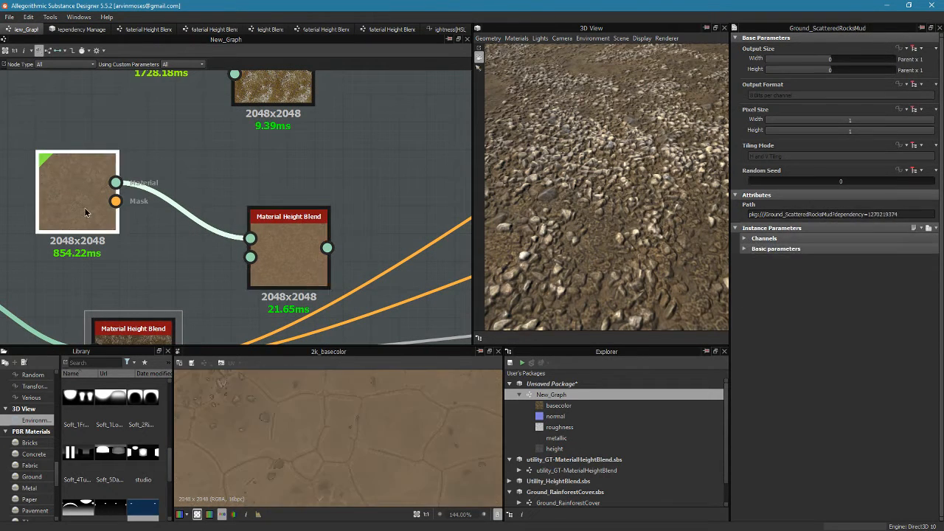
pyautogui.scroll(-11, 378, 459)
pyautogui.scroll(4, 333, 464)
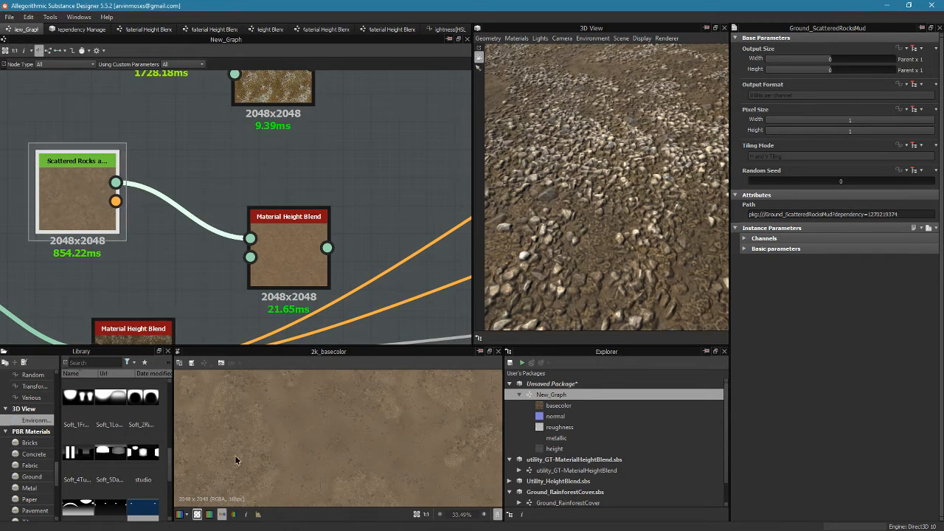
# - Connect the pebble and mud blend to the Background Material input of the Scattered Rocks blend and preview its base colour
pyautogui.moveTo(277, 301); pyautogui.dragTo(316, 209, button='middle')
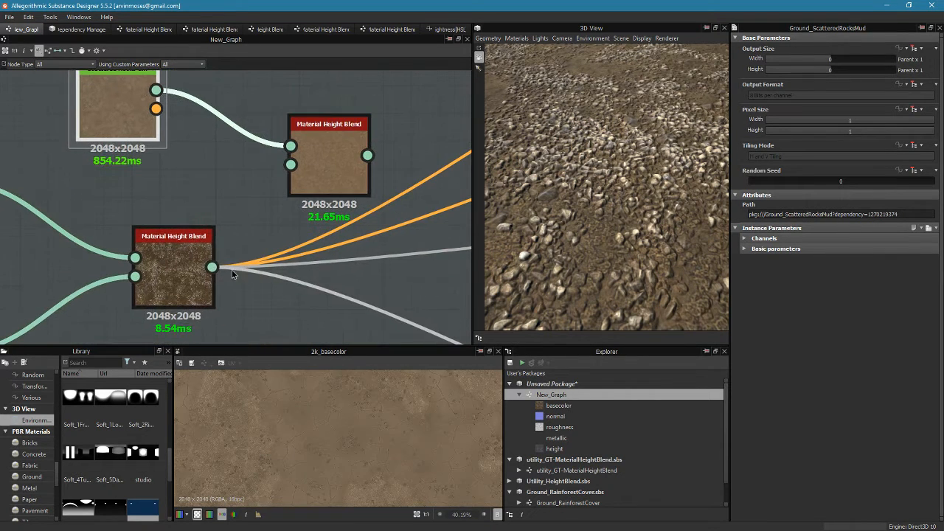
pyautogui.moveTo(212, 268); pyautogui.dragTo(301, 169)
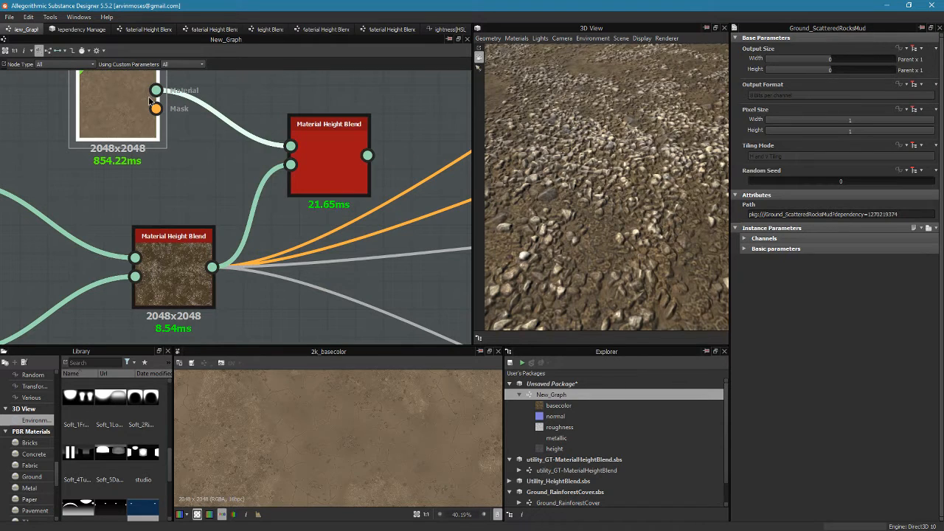
pyautogui.doubleClick(328, 162)
# - Transfer the graph output connections to the second Material Height Blend and align that node beside the first blend
pyautogui.moveTo(213, 272); pyautogui.dragTo(142, 273, button='middle')
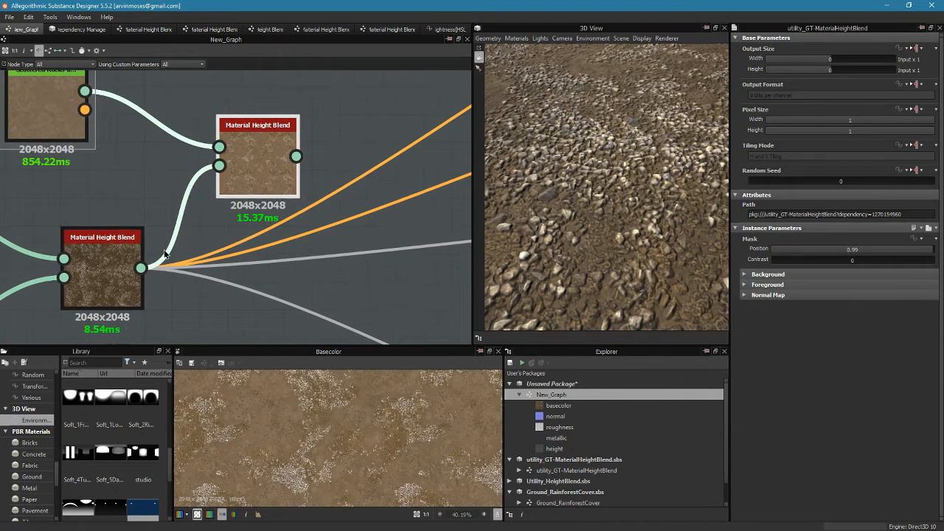
pyautogui.keyDown('shift'); pyautogui.moveTo(141, 270); pyautogui.dragTo(255, 243); pyautogui.keyUp('shift')
pyautogui.moveTo(625, 217); pyautogui.dragTo(575, 226)
pyautogui.moveTo(238, 248); pyautogui.dragTo(223, 262)
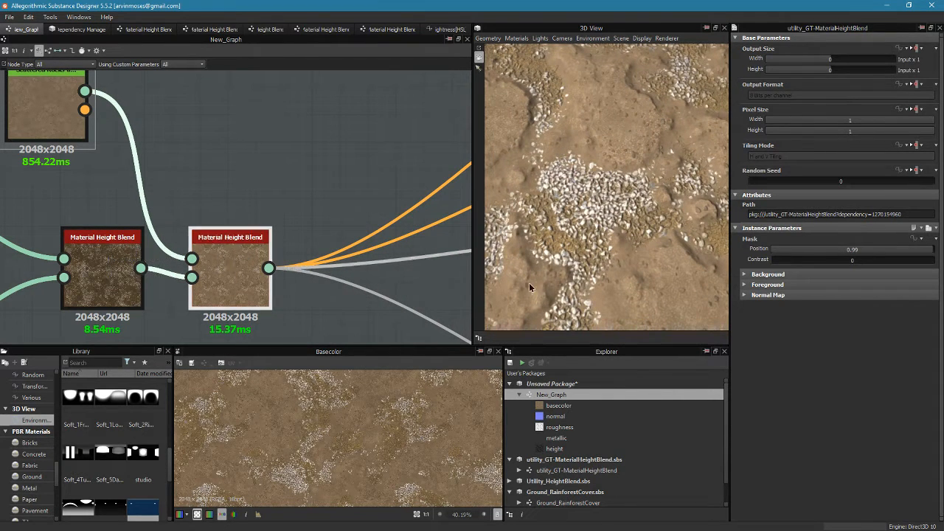
# - Expand the second blend's Foreground and Background parameters and compare the base colours of both Material Height Blend nodes
pyautogui.click(745, 286)
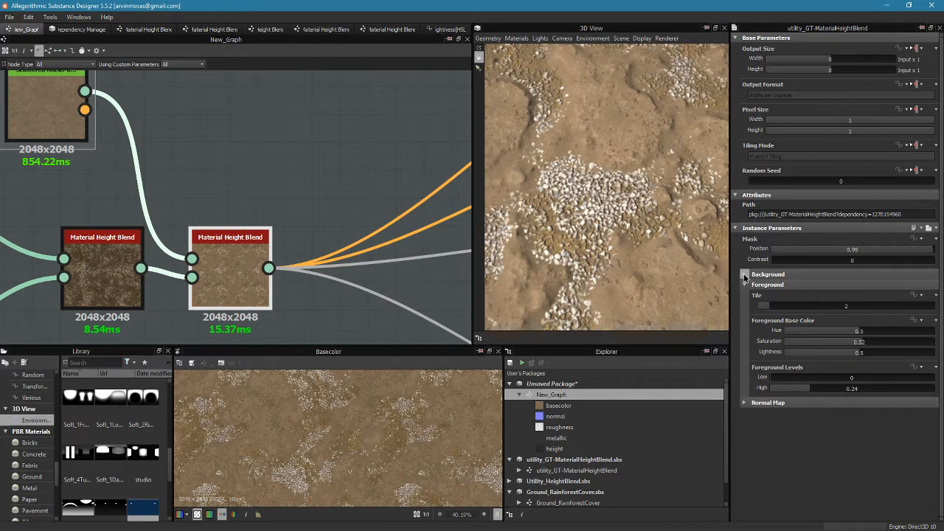
pyautogui.click(745, 275)
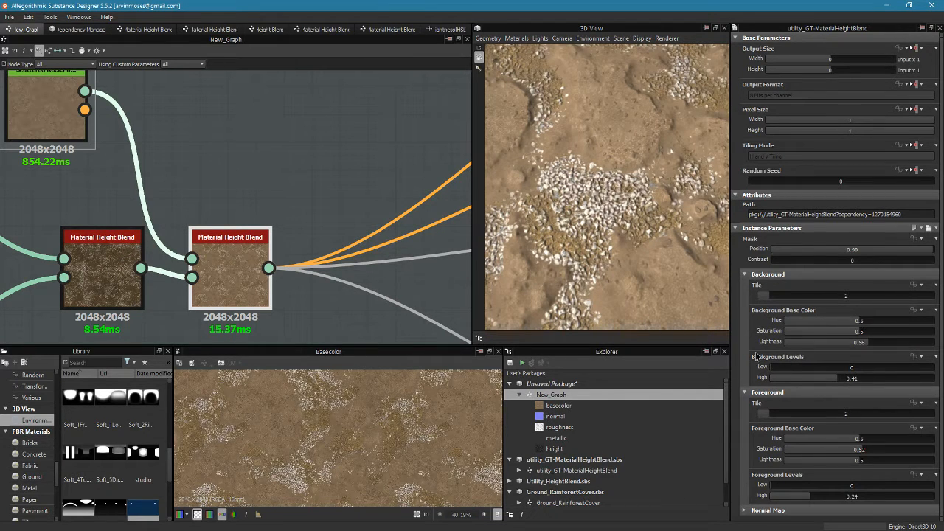
pyautogui.doubleClick(100, 275)
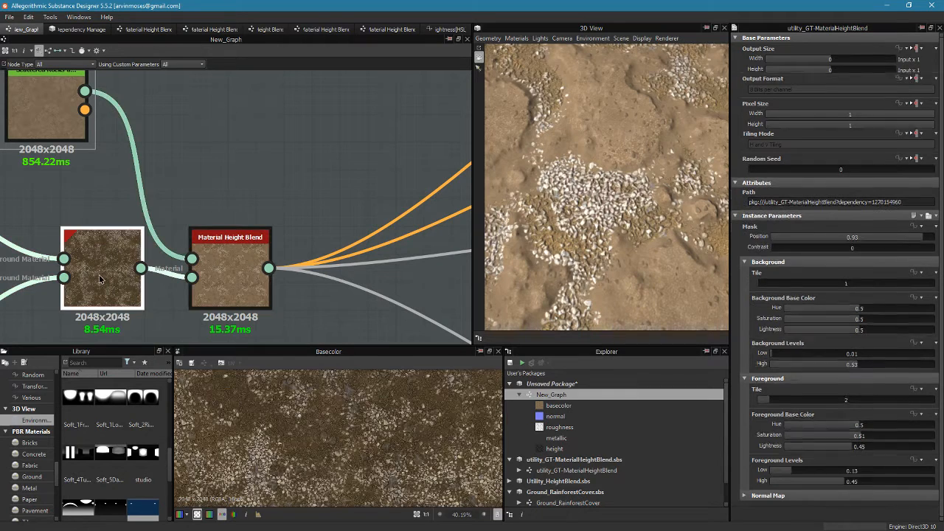
pyautogui.doubleClick(215, 293)
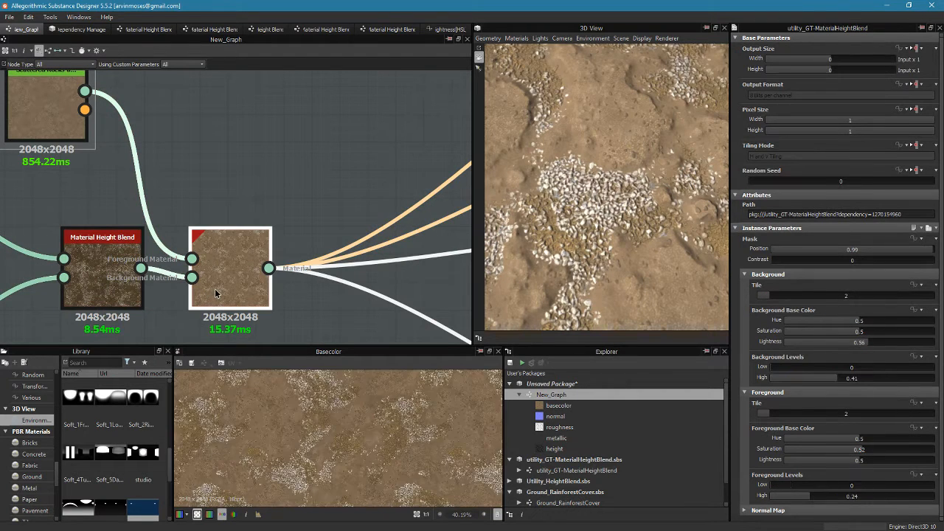
pyautogui.scroll(5, 304, 472)
pyautogui.scroll(2, 304, 467)
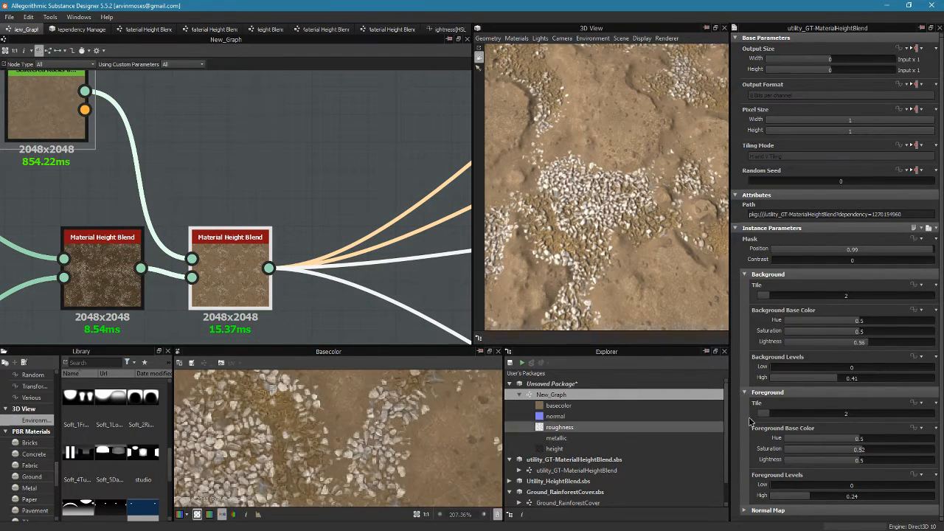
pyautogui.doubleClick(104, 271)
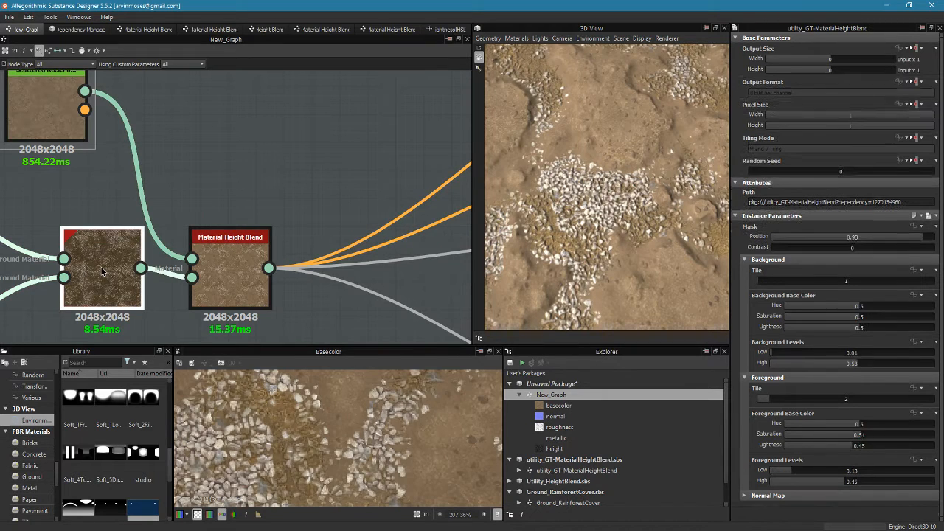
pyautogui.scroll(-7, 393, 472)
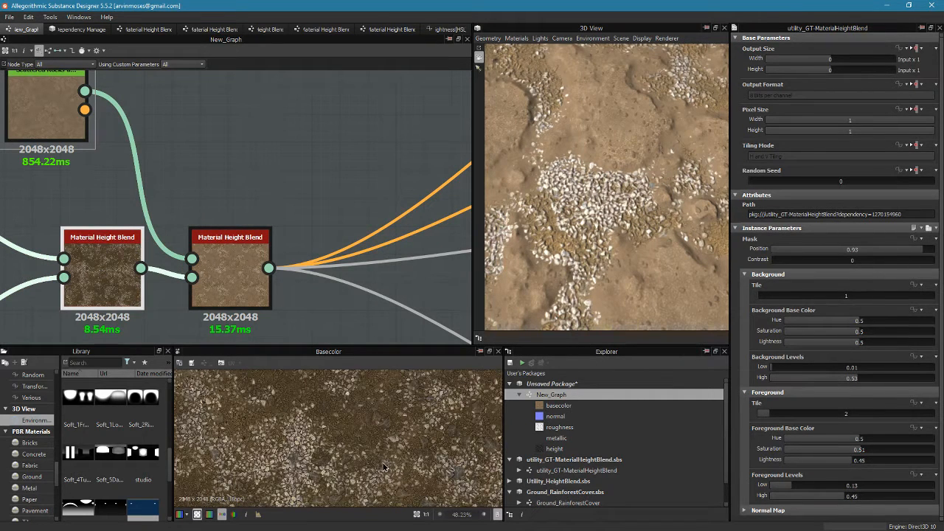
pyautogui.doubleClick(216, 280)
# - Reposition the two Material Height Blend nodes side by side with slightly more space between them
pyautogui.moveTo(114, 266); pyautogui.dragTo(87, 282)
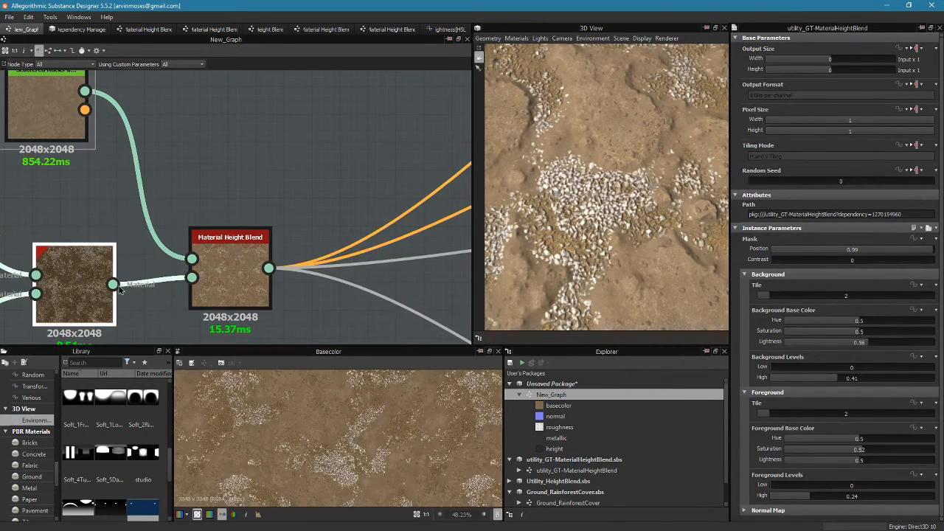
pyautogui.moveTo(119, 287); pyautogui.dragTo(178, 272, button='middle')
pyautogui.click(292, 269)
pyautogui.moveTo(291, 255); pyautogui.dragTo(283, 269)
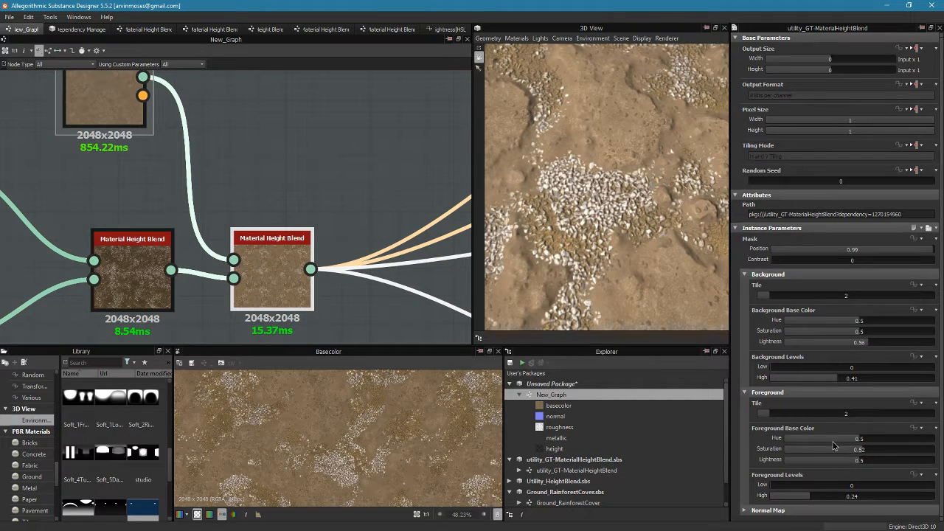
# - Set the second blend's background base colour lightness to 0.51 and inspect the layered ground under different lighting
pyautogui.click(861, 343)
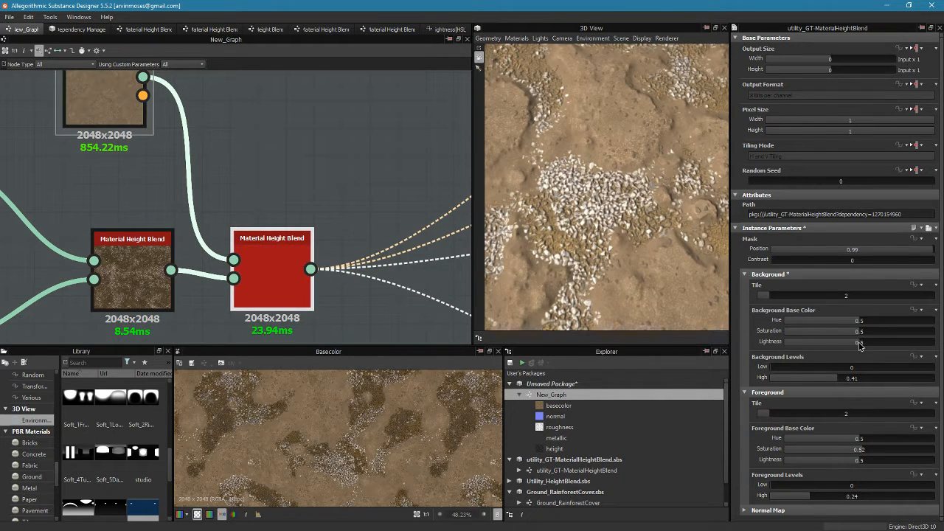
pyautogui.click(859, 344)
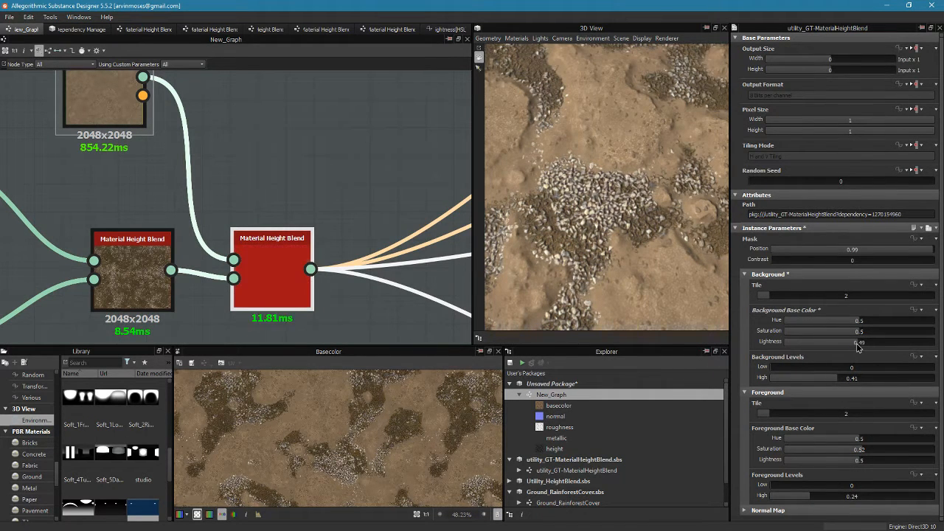
pyautogui.click(860, 344)
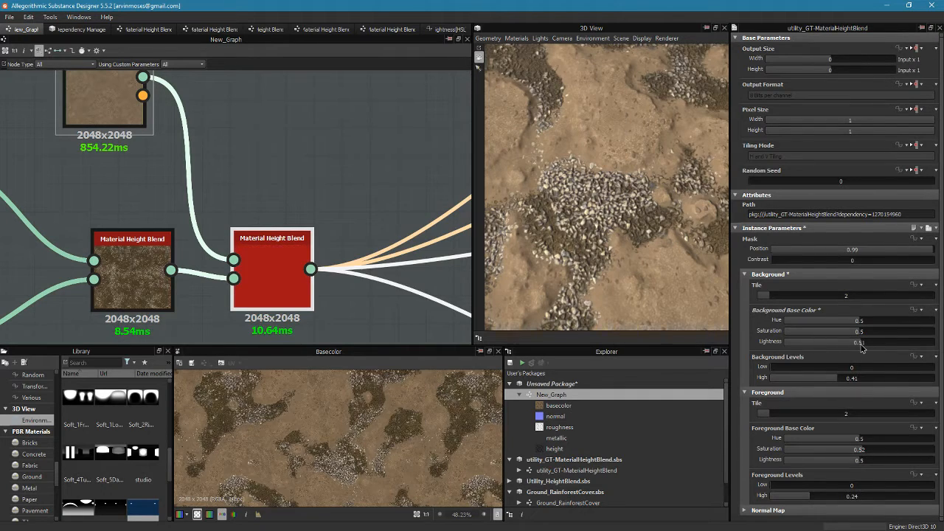
pyautogui.moveTo(595, 264); pyautogui.dragTo(604, 234)
pyautogui.moveTo(603, 234); pyautogui.dragTo(566, 265, button='right')
pyautogui.moveTo(567, 265); pyautogui.dragTo(539, 284, button='middle')
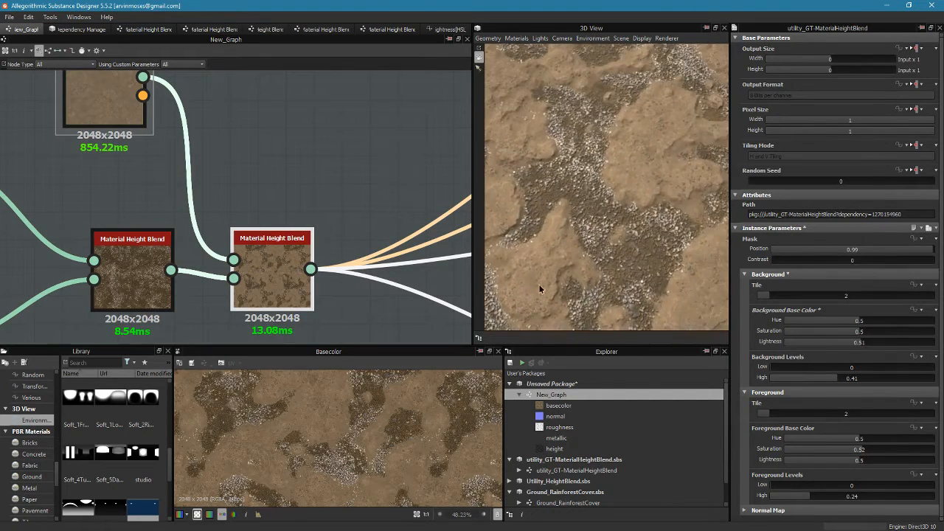
# - Set the second Material Height Blend's foreground base colour lightness to 0.43 after inspecting the layered ground up close
pyautogui.moveTo(538, 284); pyautogui.dragTo(613, 176, button='right')
pyautogui.moveTo(613, 175); pyautogui.dragTo(649, 209, button='middle')
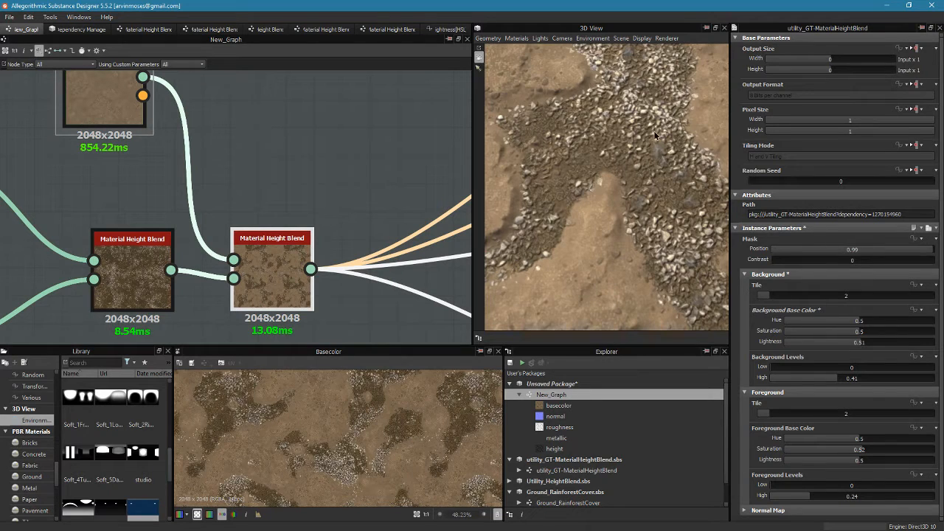
pyautogui.moveTo(600, 275); pyautogui.dragTo(574, 278, button='right')
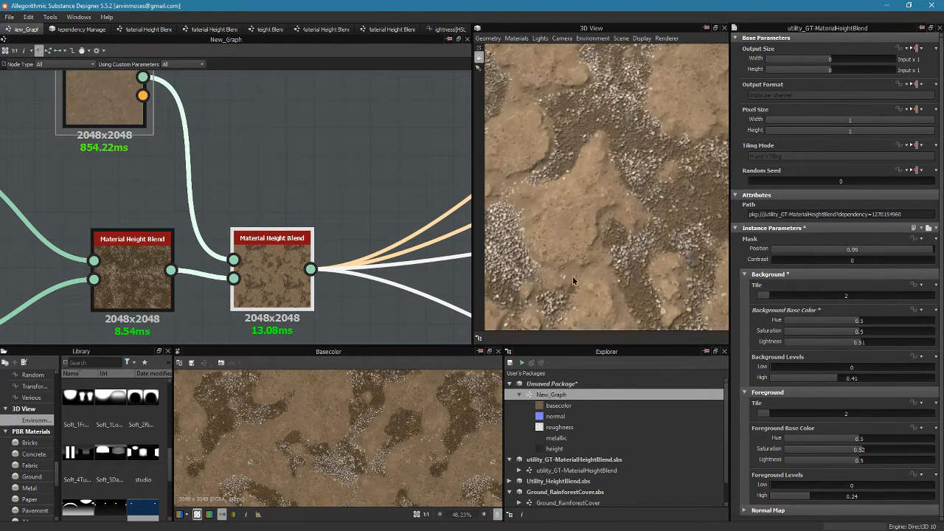
pyautogui.click(858, 458)
pyautogui.moveTo(858, 462); pyautogui.dragTo(848, 463)
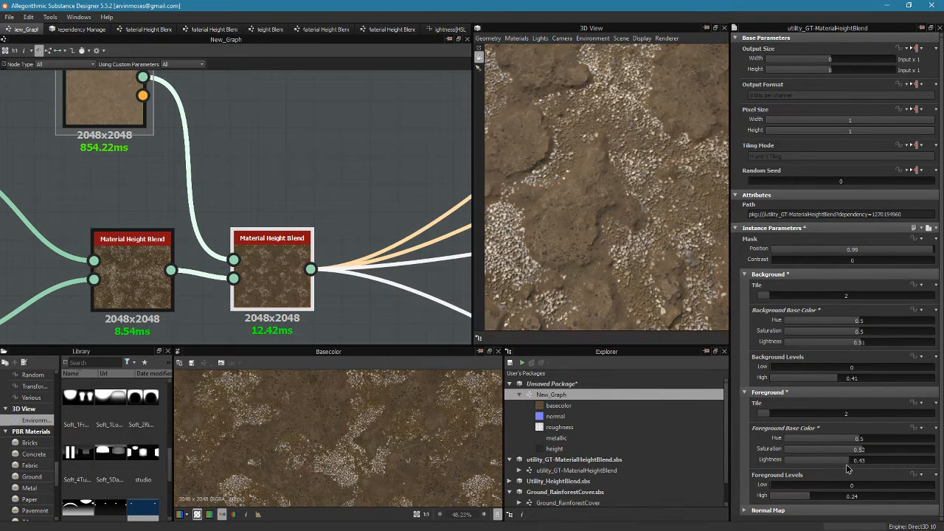
# - Set the second blend's foreground base colour saturation to 0.55 and inspect the ground from different angles and lighting
pyautogui.moveTo(631, 293); pyautogui.dragTo(624, 262)
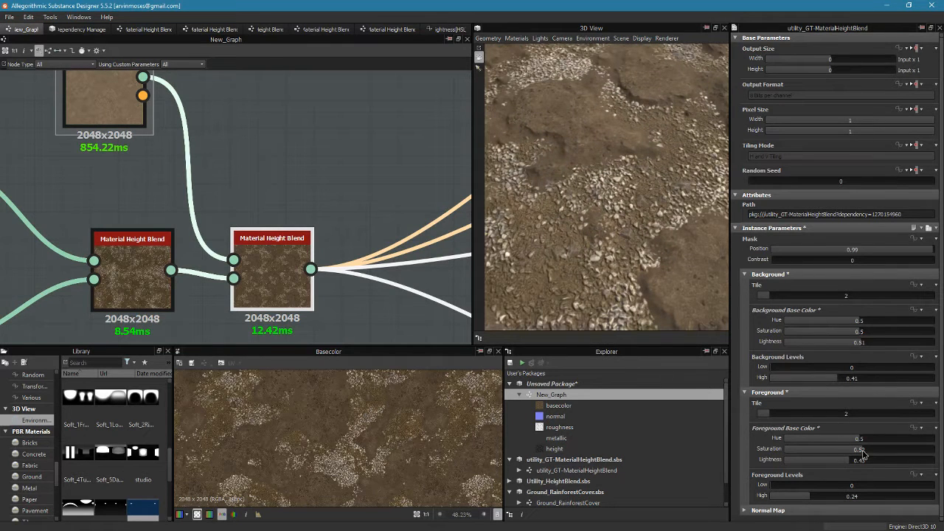
pyautogui.moveTo(863, 451); pyautogui.dragTo(860, 452)
pyautogui.moveTo(864, 451); pyautogui.dragTo(869, 453)
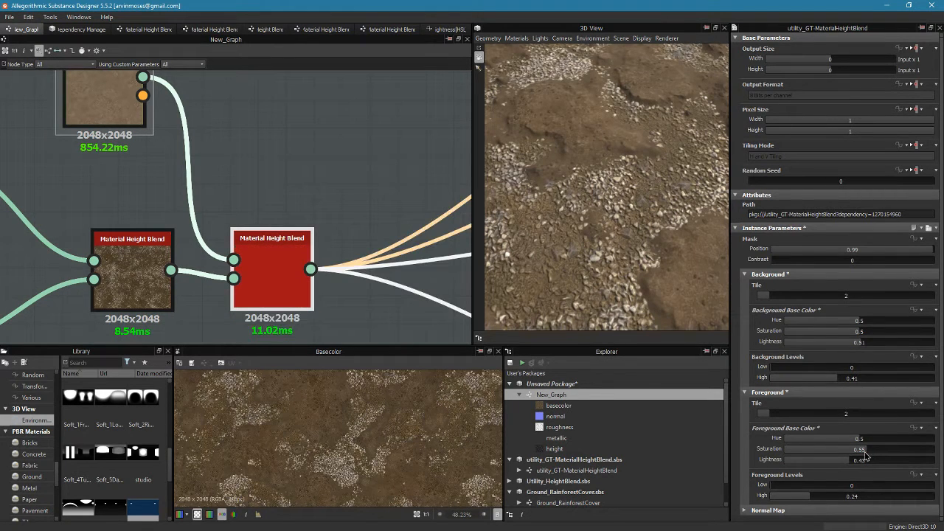
pyautogui.moveTo(620, 275); pyautogui.dragTo(648, 294)
pyautogui.moveTo(649, 297); pyautogui.dragTo(601, 388, button='right')
pyautogui.moveTo(624, 284); pyautogui.dragTo(542, 255)
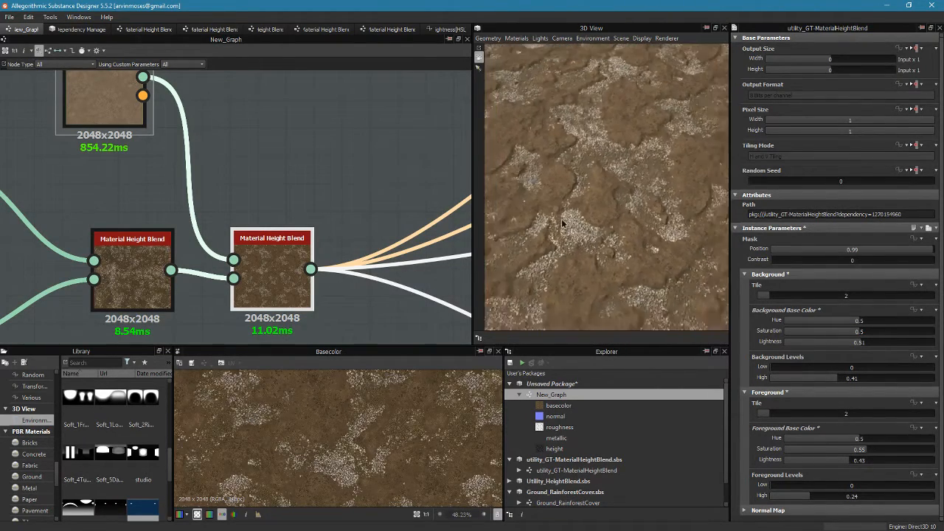
# - Move the Rainforest Cover node and its Material Height Blend closer to the blend chain, and show Rainforest Cover's base colour in the 2D view
pyautogui.moveTo(224, 242); pyautogui.dragTo(80, 223, button='middle')
pyautogui.scroll(-5, 81, 223)
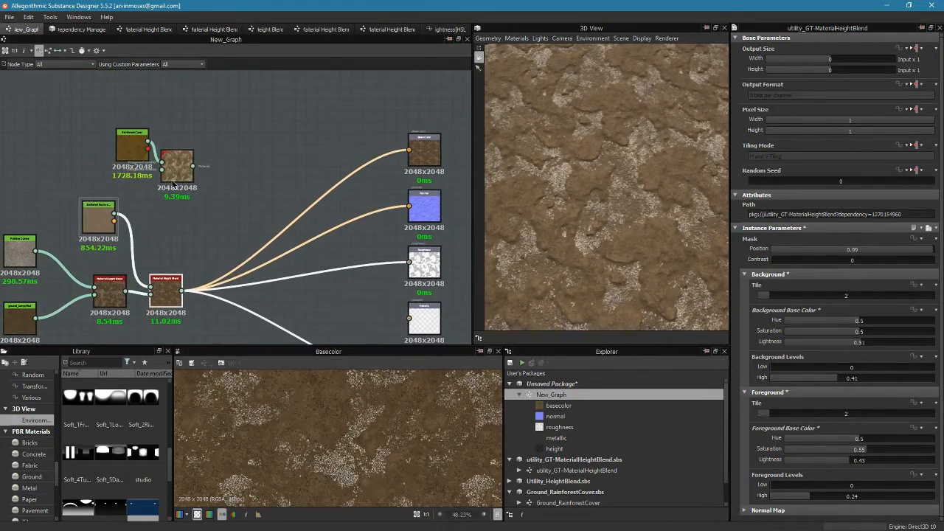
pyautogui.moveTo(177, 163); pyautogui.dragTo(233, 208)
pyautogui.scroll(4, 137, 144)
pyautogui.moveTo(135, 141); pyautogui.dragTo(219, 223)
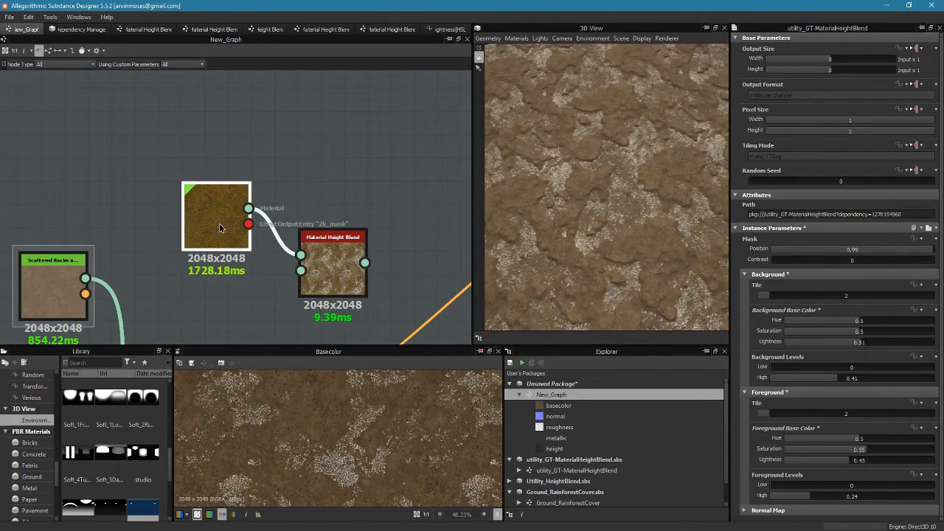
pyautogui.doubleClick(219, 223)
# - Transfer the graph output connections to the Rainforest Cover blend, feed the second blend into its background, and align it beside the chain
pyautogui.scroll(-2, 327, 452)
pyautogui.moveTo(344, 310); pyautogui.dragTo(343, 225, button='middle')
pyautogui.scroll(-6, 307, 456)
pyautogui.scroll(3, 290, 299)
pyautogui.moveTo(290, 299); pyautogui.dragTo(236, 244, button='middle')
pyautogui.scroll(-4, 236, 244)
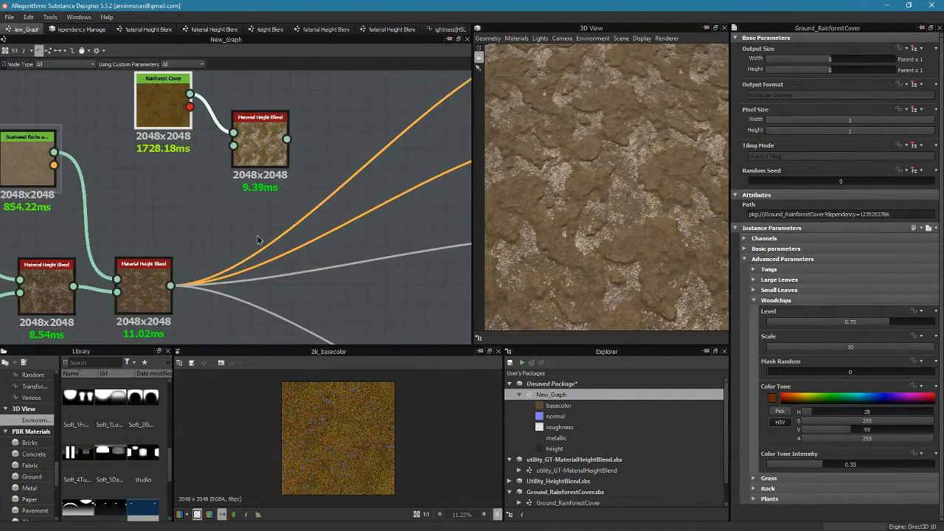
pyautogui.keyDown('shift'); pyautogui.moveTo(171, 287); pyautogui.dragTo(262, 209); pyautogui.keyUp('shift')
pyautogui.moveTo(171, 286); pyautogui.dragTo(235, 204)
pyautogui.click(245, 213)
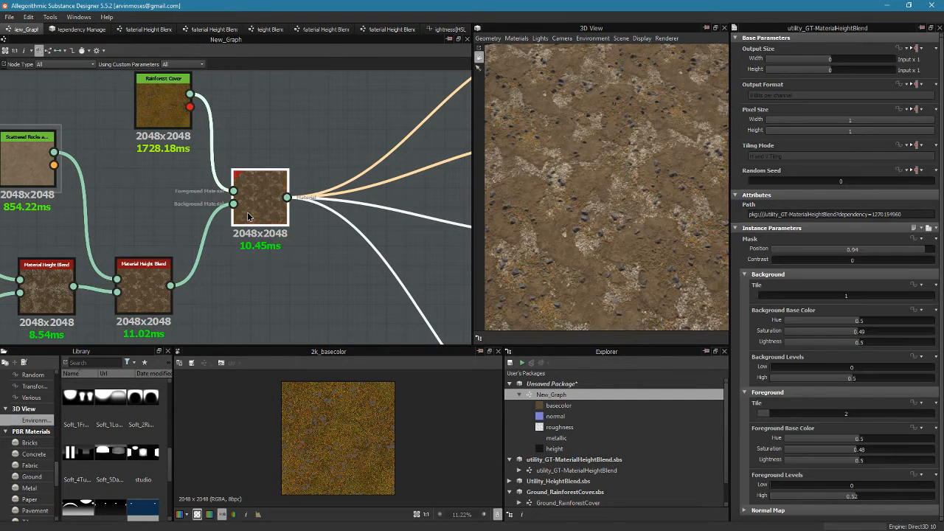
pyautogui.moveTo(263, 203); pyautogui.dragTo(225, 287)
# - Raise the Rainforest Cover blend's foreground levels High to 0.61 and inspect the resulting ground surface
pyautogui.scroll(5, 584, 255)
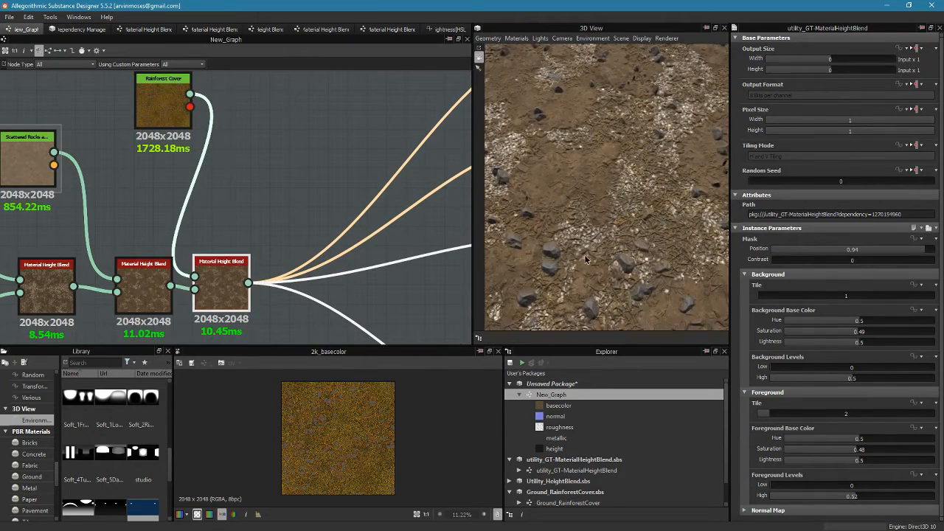
pyautogui.moveTo(584, 254); pyautogui.dragTo(562, 288)
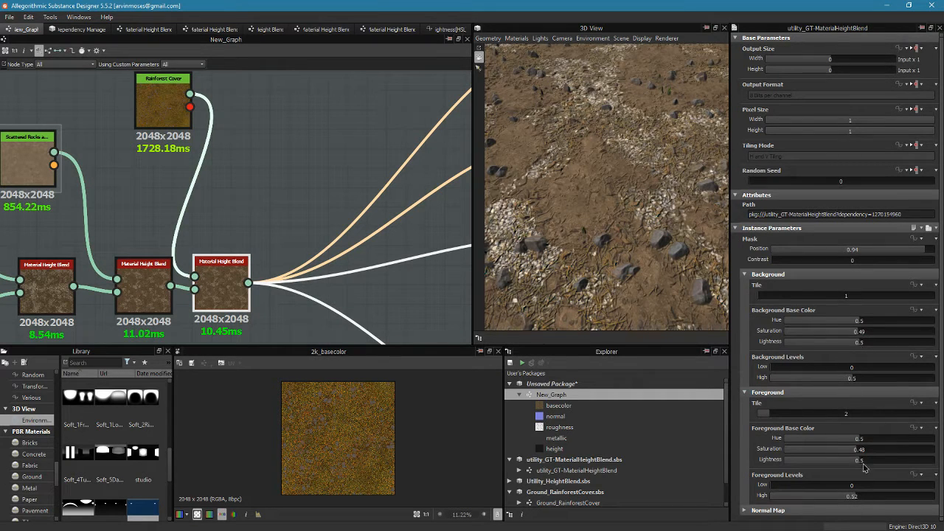
pyautogui.moveTo(853, 498); pyautogui.dragTo(862, 501)
pyautogui.moveTo(861, 498); pyautogui.dragTo(871, 502)
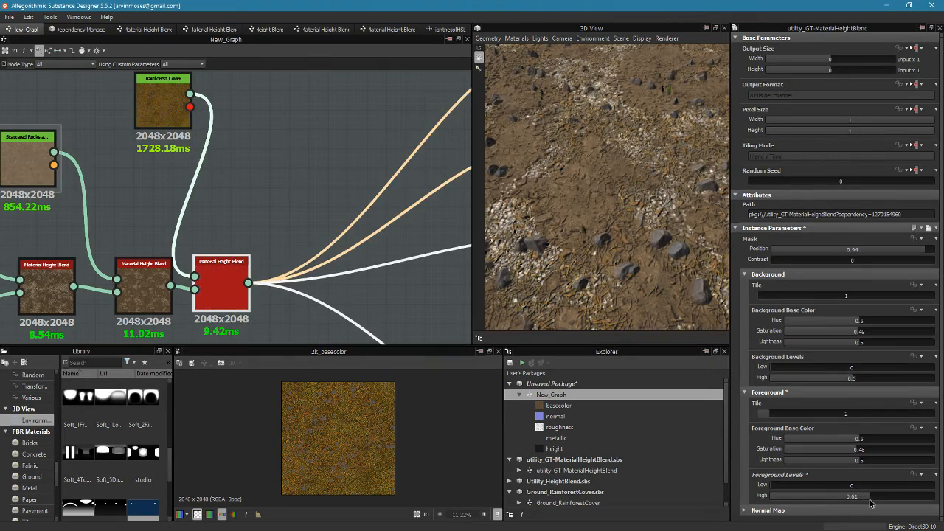
pyautogui.moveTo(627, 224); pyautogui.dragTo(583, 273)
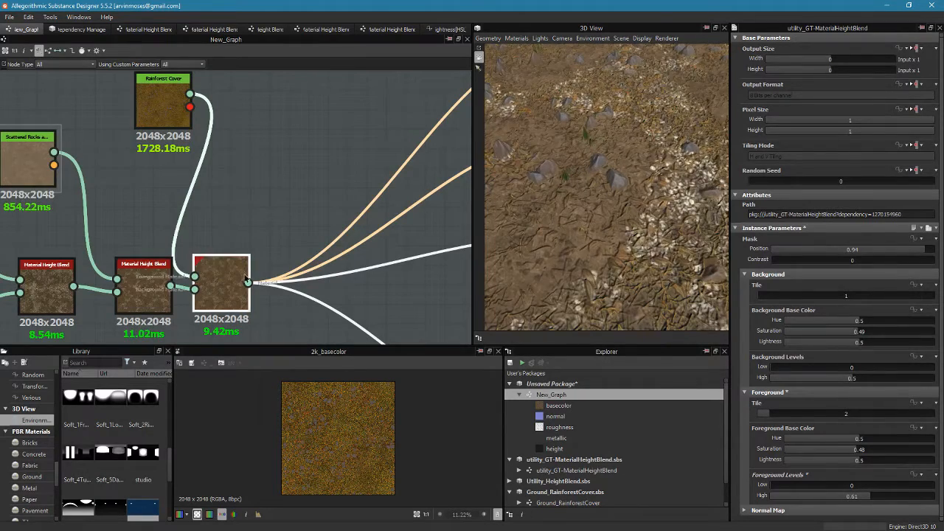
# - Move the third Material Height Blend farther from the second one and examine the Rainforest Cover base colour up close
pyautogui.moveTo(221, 281); pyautogui.dragTo(299, 263)
pyautogui.scroll(7, 319, 419)
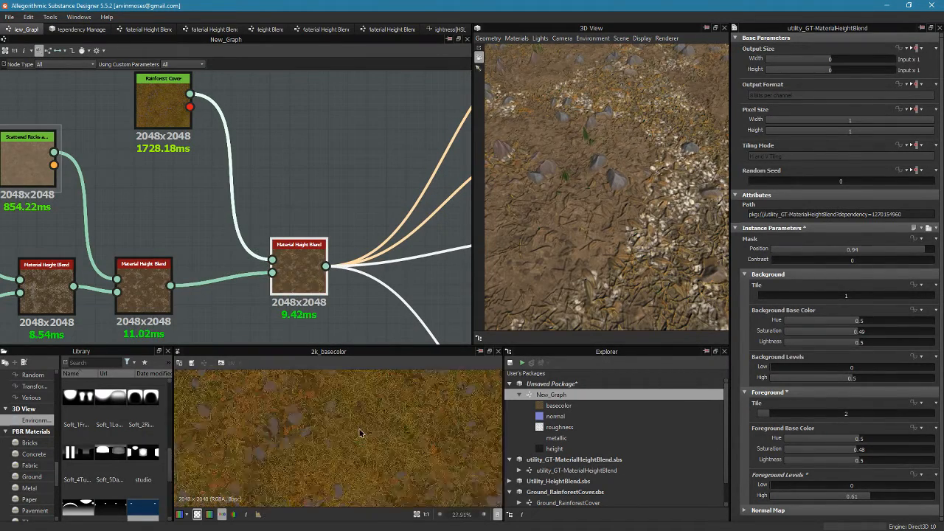
pyautogui.scroll(-3, 355, 422)
# - Change the Rainforest Cover woodchips colour tone to a lighter brown with H 28, S 169 and V 158
pyautogui.moveTo(224, 122); pyautogui.dragTo(243, 183, button='middle')
pyautogui.click(180, 180)
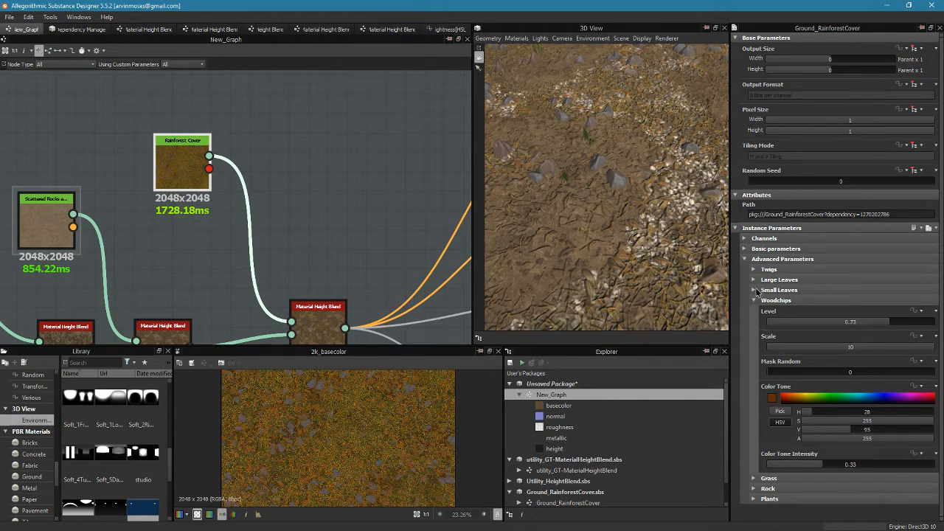
pyautogui.moveTo(656, 270); pyautogui.dragTo(599, 219)
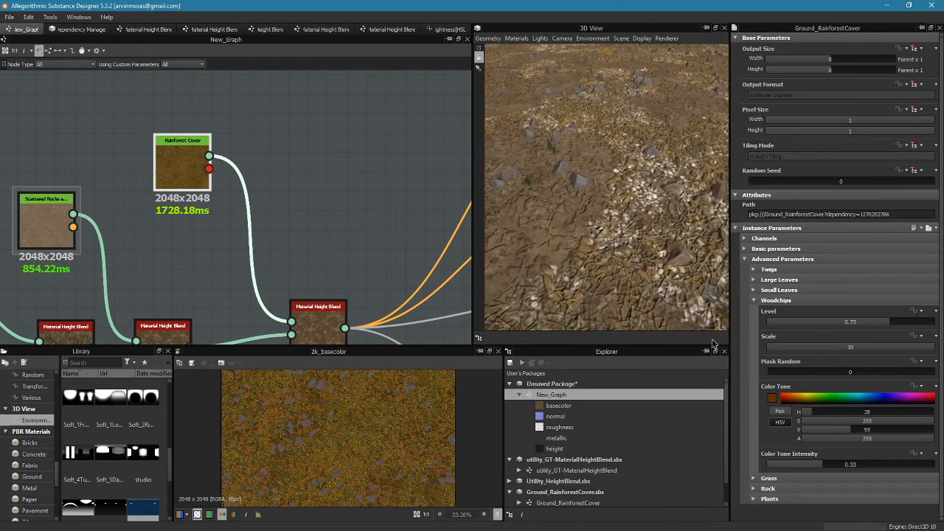
pyautogui.click(772, 399)
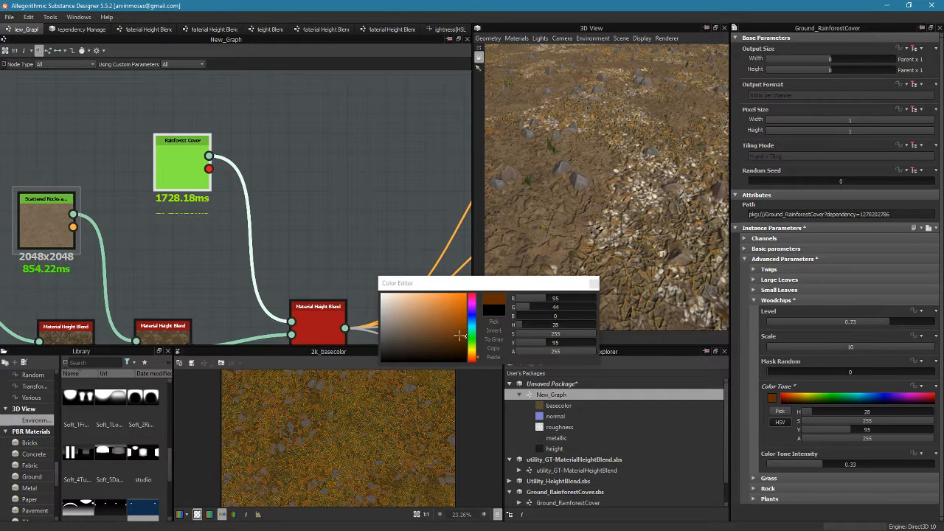
pyautogui.click(437, 318)
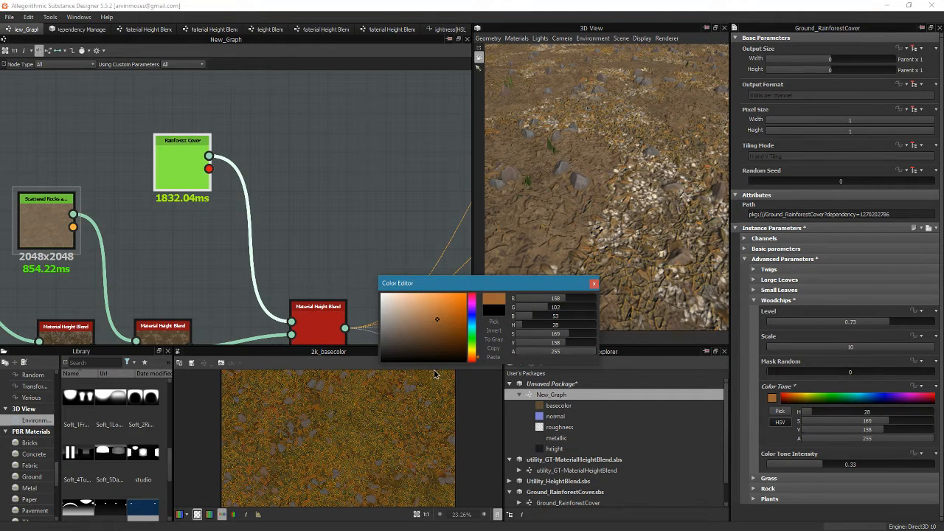
pyautogui.click(594, 286)
pyautogui.moveTo(595, 292); pyautogui.dragTo(615, 260)
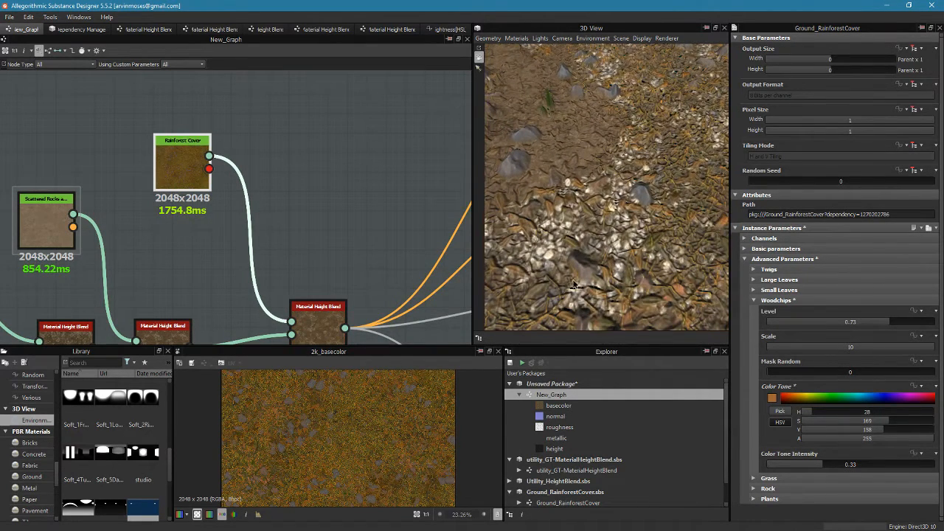
# - Set the third Material Height Blend's mask position to 0.98 and check the ground cover at a low angle
pyautogui.click(318, 313)
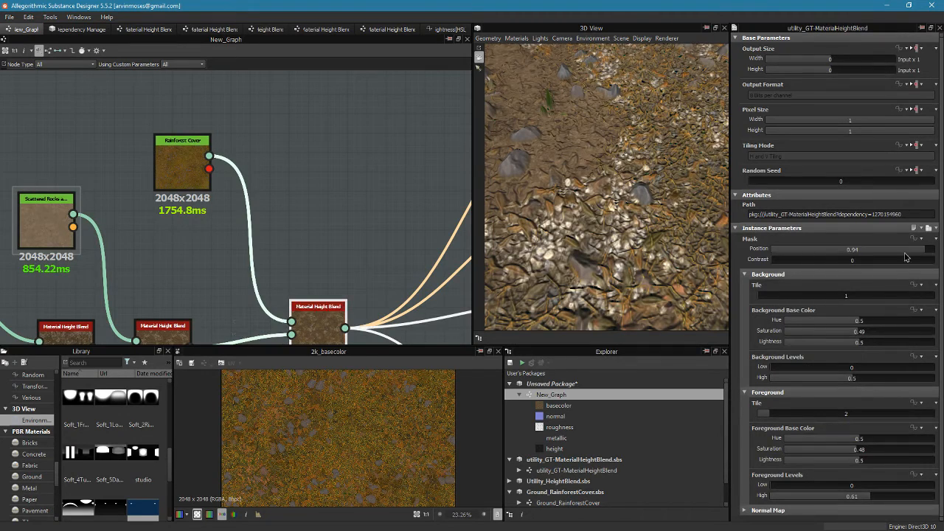
pyautogui.click(928, 253)
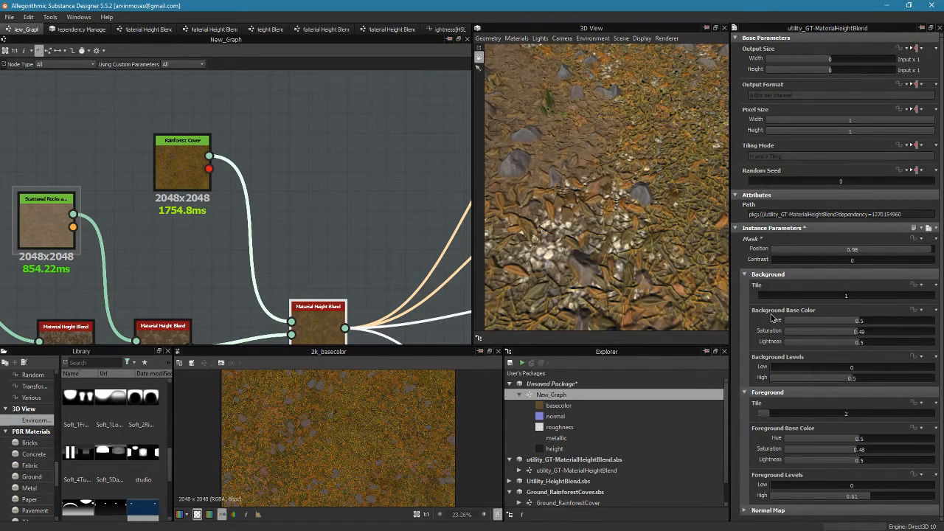
pyautogui.moveTo(601, 204); pyautogui.dragTo(607, 188)
# - Collapse Rainforest Cover's woodchips settings, expand its grass settings, and set the grass Mask Random to 0.68
pyautogui.moveTo(302, 187); pyautogui.dragTo(317, 193, button='middle')
pyautogui.click(189, 168)
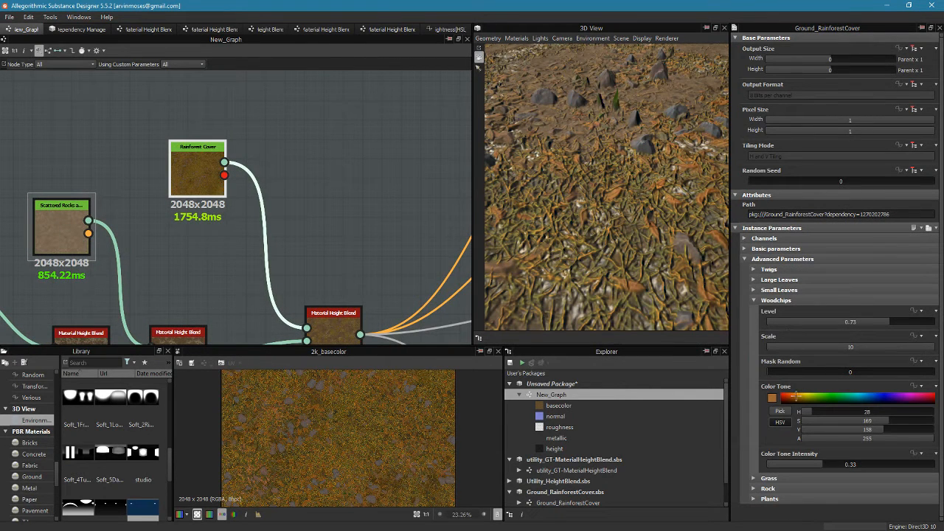
pyautogui.click(754, 301)
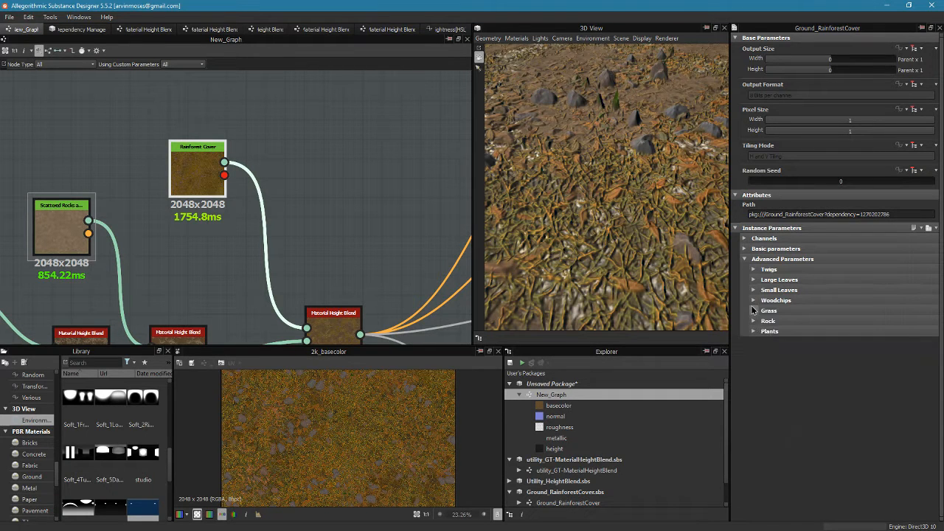
pyautogui.click(753, 311)
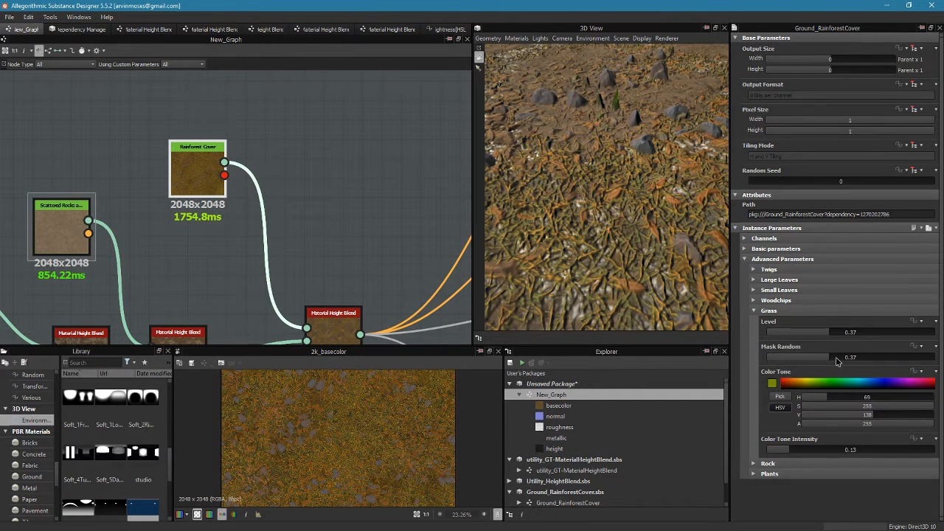
pyautogui.moveTo(838, 360); pyautogui.dragTo(858, 361)
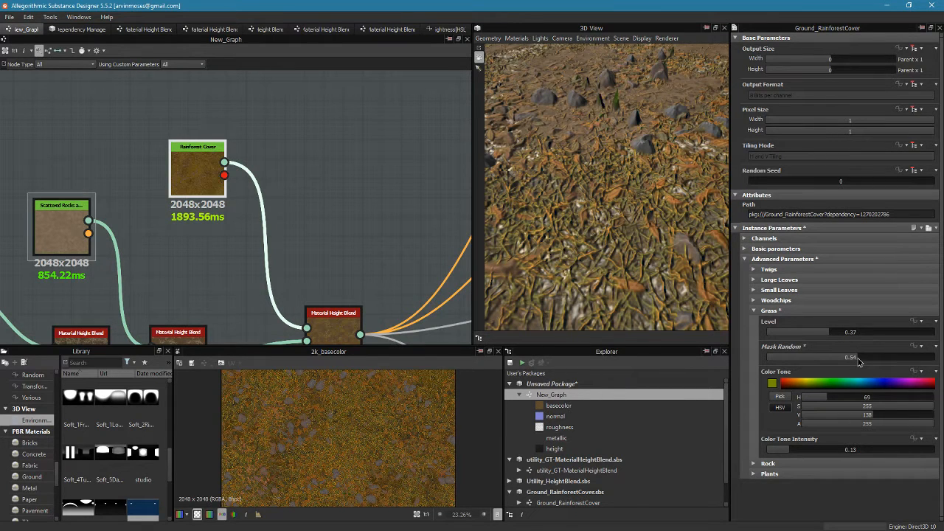
pyautogui.moveTo(860, 360); pyautogui.dragTo(880, 361)
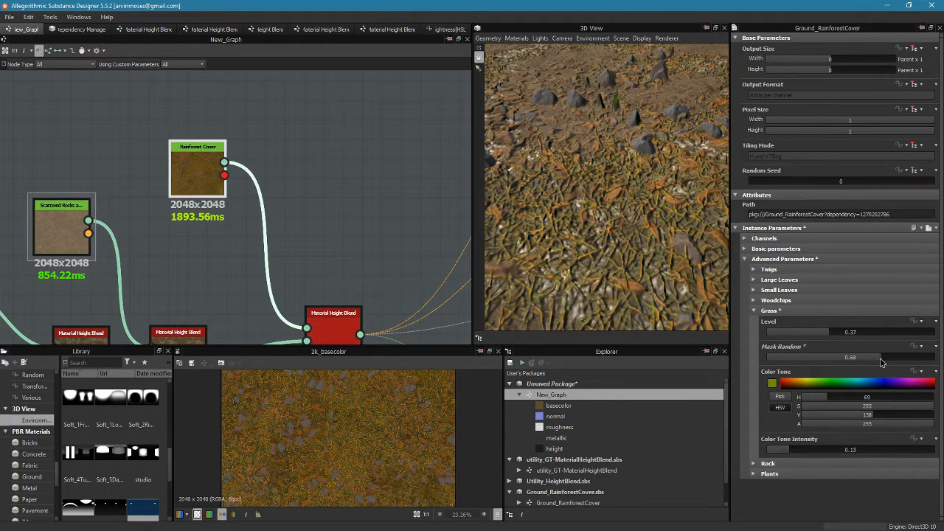
pyautogui.moveTo(613, 225); pyautogui.dragTo(668, 254)
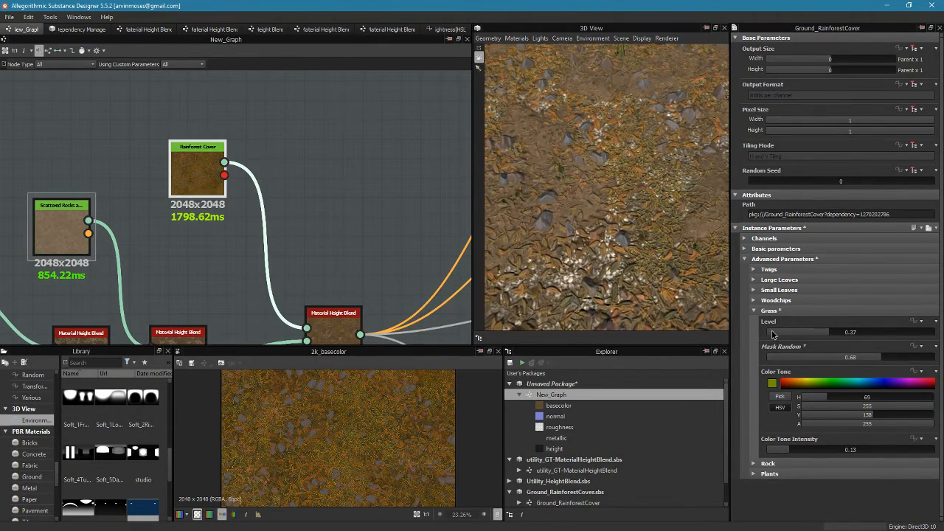
# - Reduce the Rainforest Cover grass level to 0.21 while inspecting how sparse the ground cover looks
pyautogui.moveTo(828, 333); pyautogui.dragTo(811, 334)
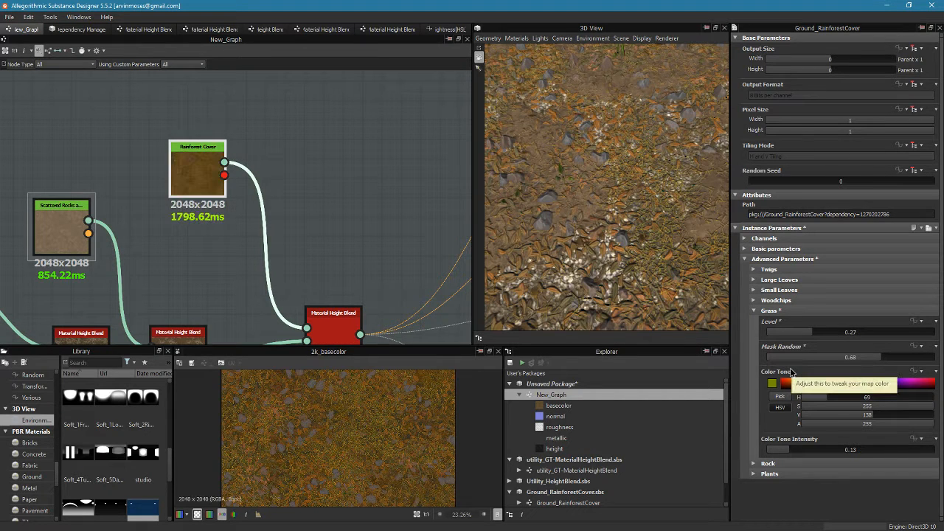
pyautogui.moveTo(664, 231); pyautogui.dragTo(667, 254)
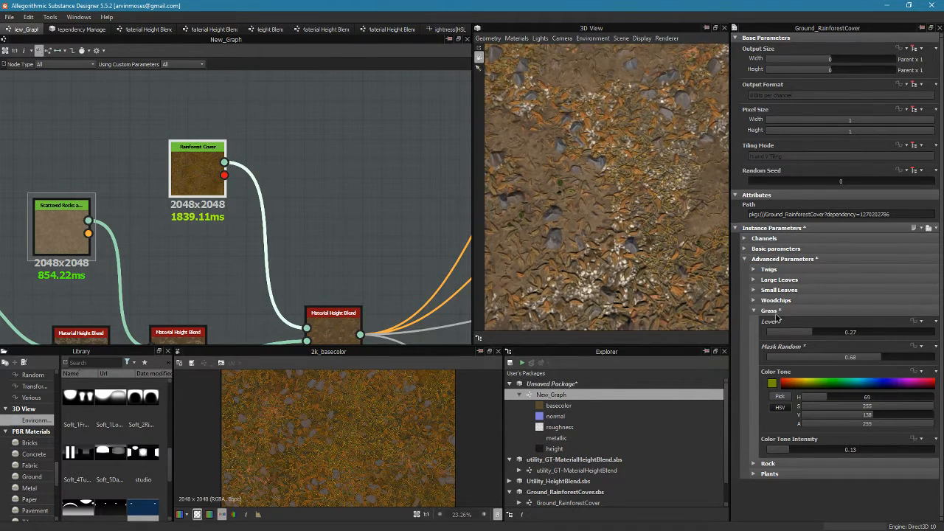
pyautogui.moveTo(811, 333); pyautogui.dragTo(801, 334)
pyautogui.moveTo(663, 185); pyautogui.dragTo(617, 220, button='middle')
pyautogui.scroll(5, 618, 233)
pyautogui.scroll(-4, 568, 190)
pyautogui.moveTo(568, 190); pyautogui.dragTo(703, 273, button='middle')
# - Set the Rainforest Cover twigs level to 0.96 and scale to 7.09, and collapse the twigs settings
pyautogui.click(754, 270)
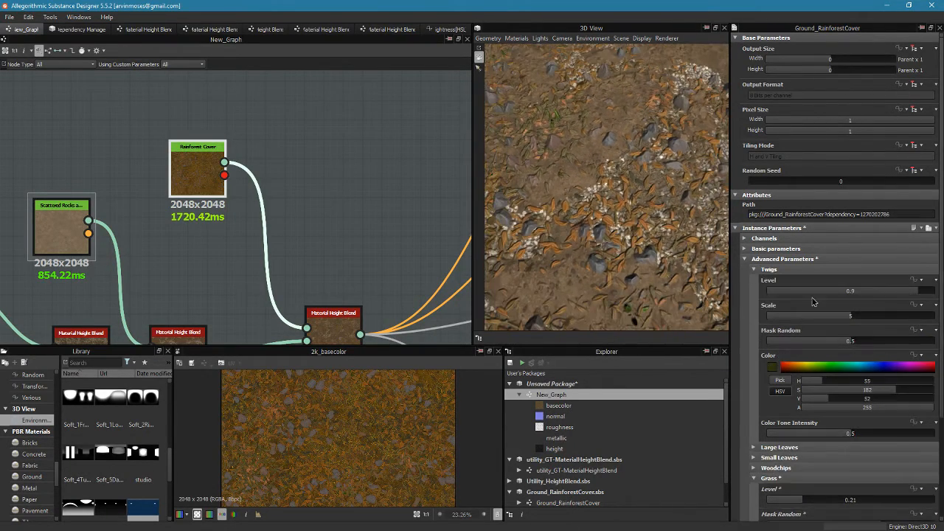
pyautogui.moveTo(922, 293); pyautogui.dragTo(928, 295)
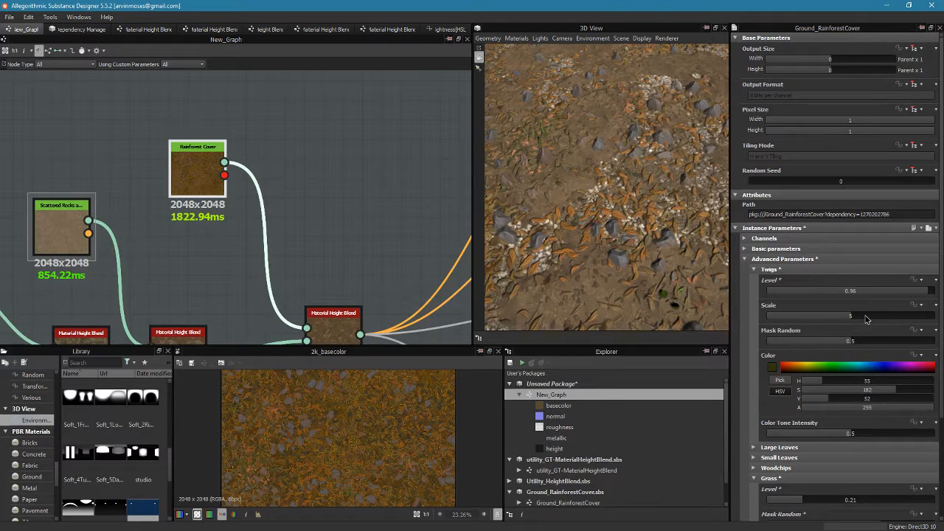
pyautogui.moveTo(867, 319); pyautogui.dragTo(886, 317)
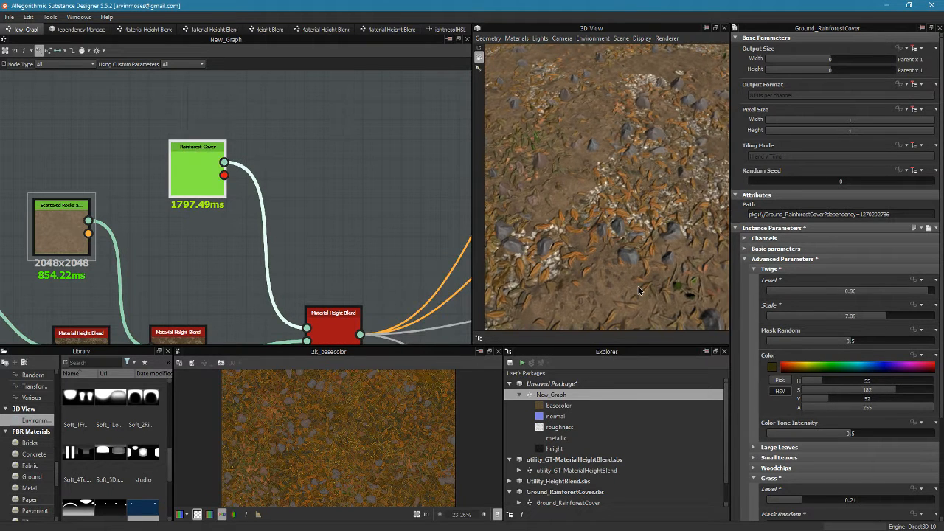
pyautogui.click(756, 270)
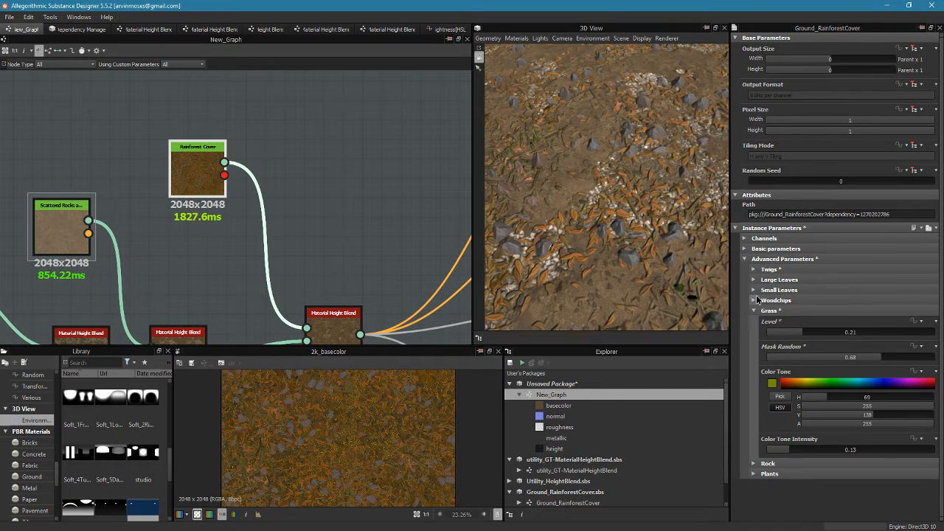
# - Expand Rainforest Cover's small leaves settings and set their level to 0.62
pyautogui.click(754, 290)
pyautogui.click(871, 314)
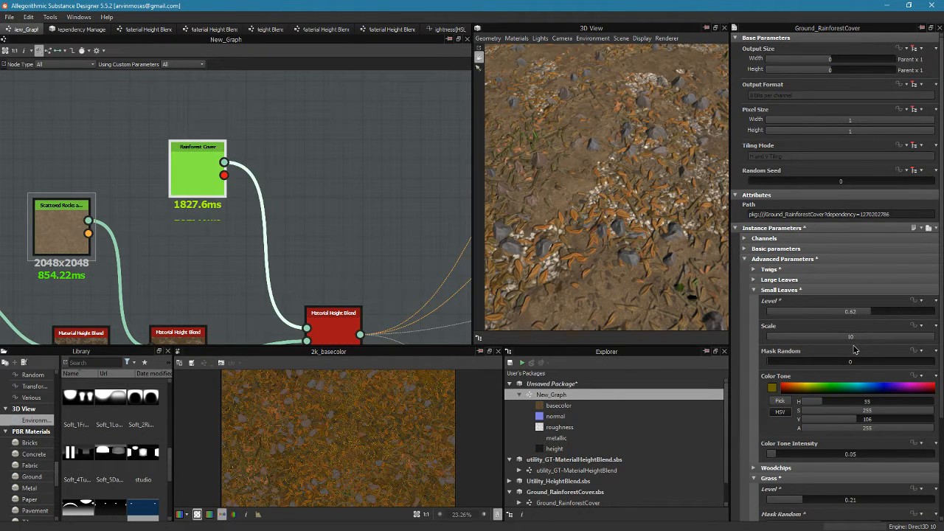
# - Set Rainforest Cover's small leaves color tone to hue 40, saturation 173 and value 118
pyautogui.moveTo(624, 264); pyautogui.dragTo(628, 291)
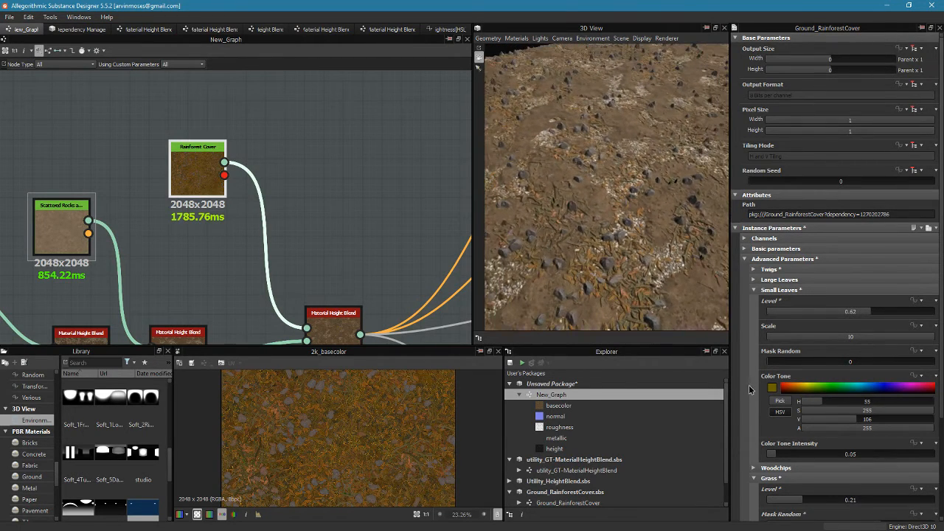
pyautogui.click(772, 389)
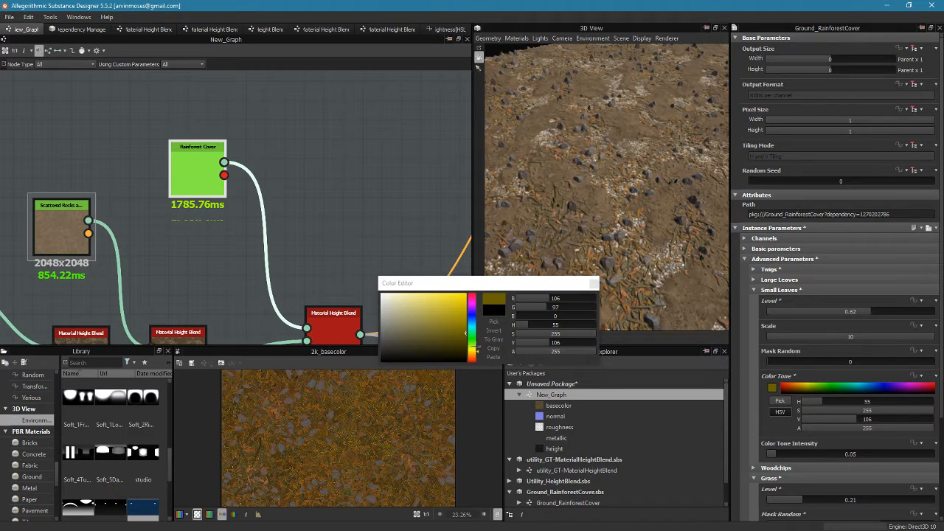
pyautogui.click(473, 351)
pyautogui.click(439, 330)
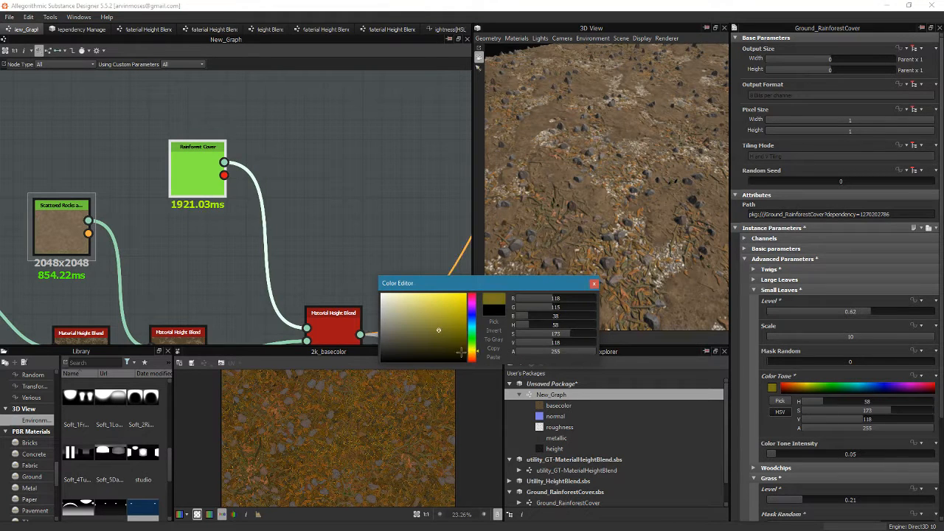
pyautogui.moveTo(469, 354); pyautogui.dragTo(471, 356)
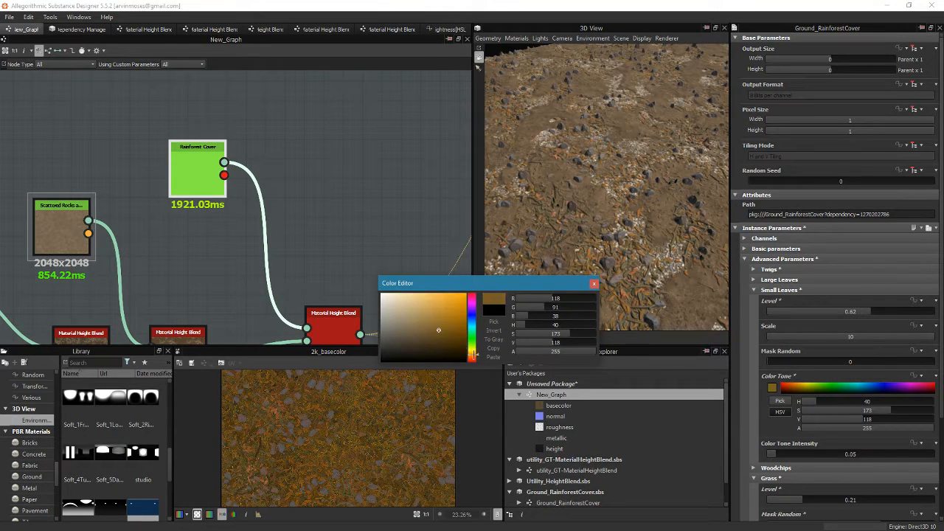
pyautogui.click(594, 284)
pyautogui.moveTo(661, 268); pyautogui.dragTo(605, 265)
pyautogui.moveTo(596, 267); pyautogui.dragTo(363, 301)
# - Open the Rainforest Cover Material Height Blend node and set its foreground lightness to 0.5 and foreground high level to 0.6
pyautogui.doubleClick(333, 325)
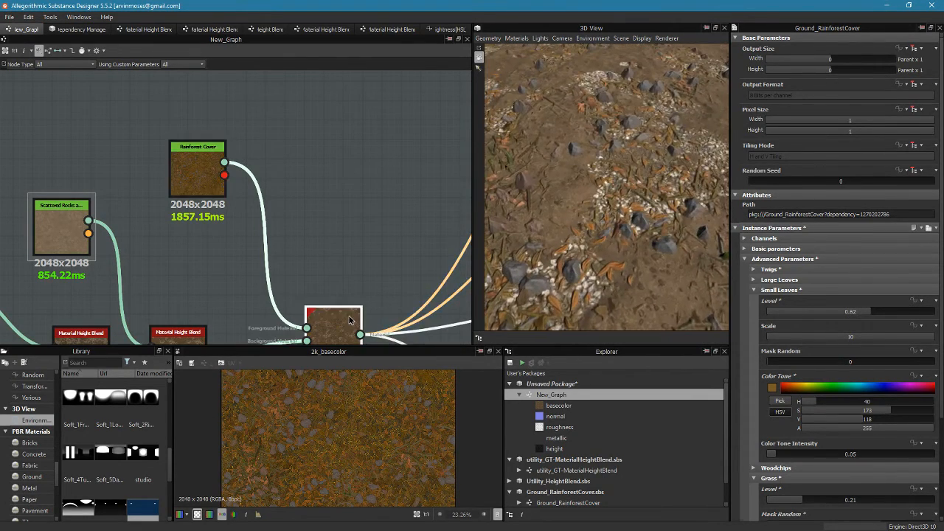
pyautogui.moveTo(347, 310); pyautogui.dragTo(299, 263, button='middle')
pyautogui.scroll(5, 375, 402)
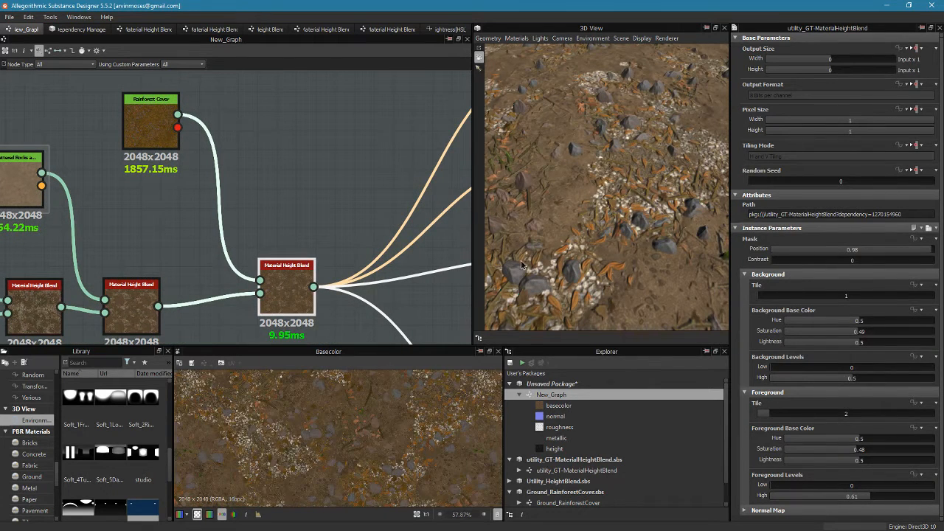
pyautogui.scroll(-3, 603, 232)
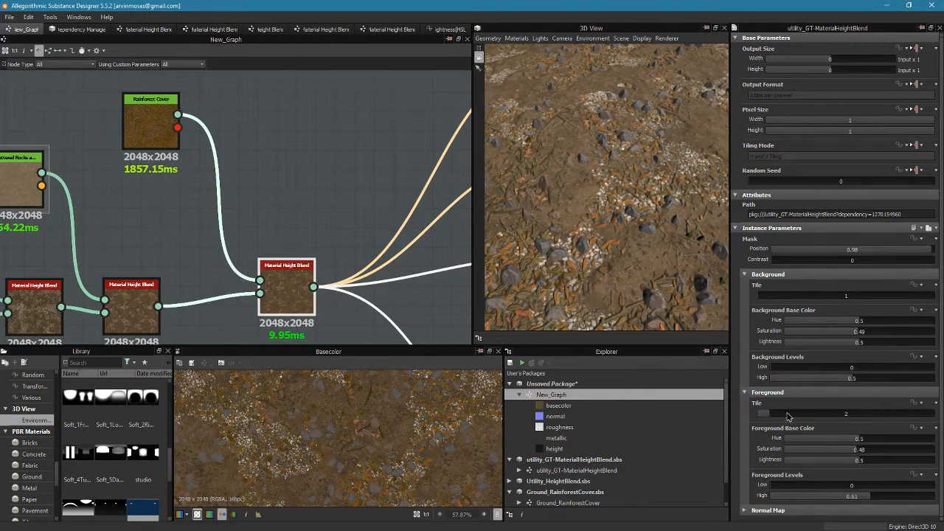
pyautogui.click(866, 462)
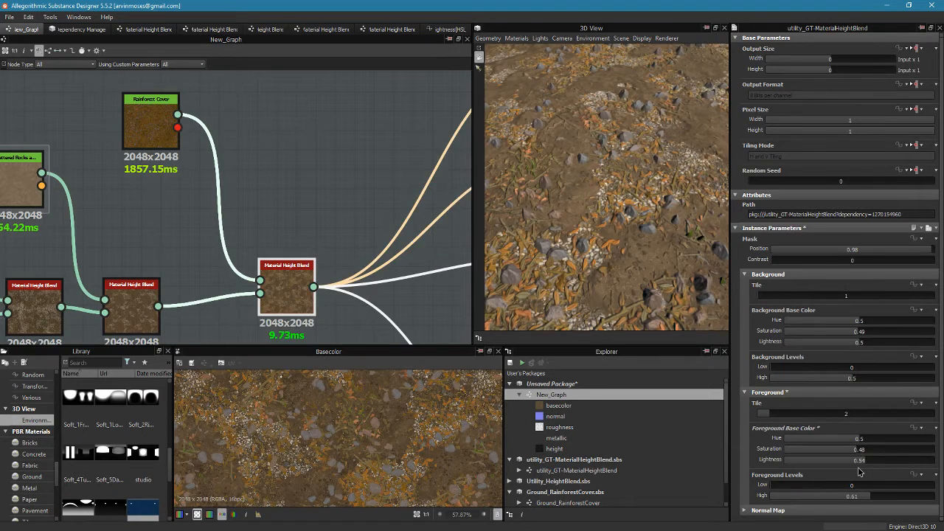
pyautogui.click(865, 461)
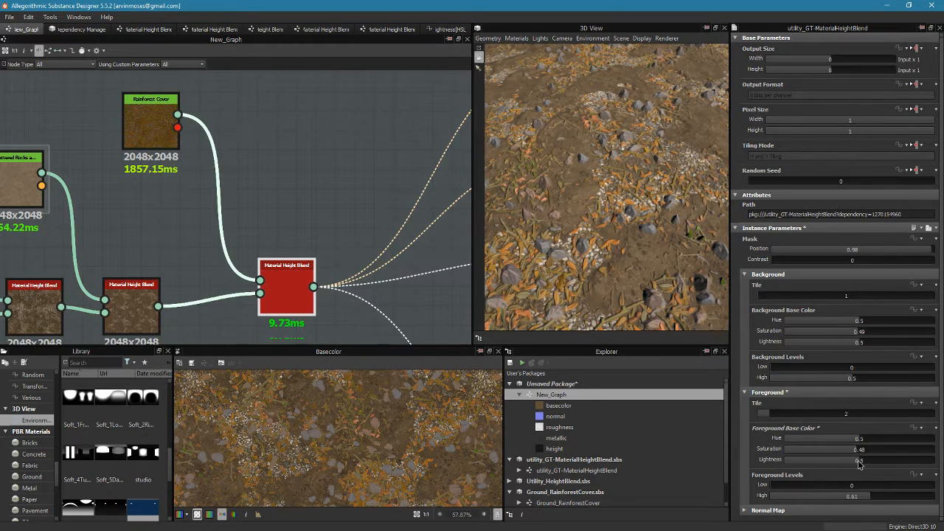
pyautogui.click(867, 496)
pyautogui.moveTo(868, 498); pyautogui.dragTo(870, 498)
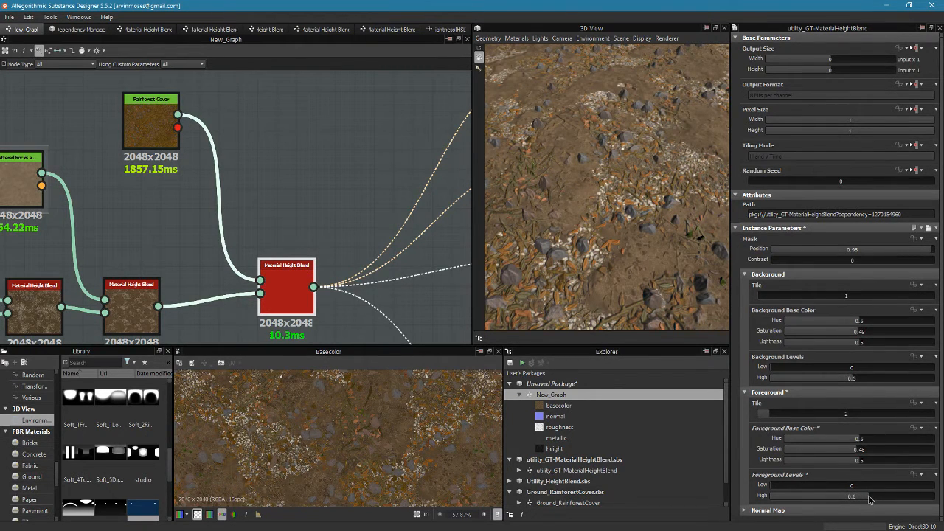
# - Set the blend's background lightness to 0.49 and its background levels to low 0.04 and high 0.54
pyautogui.click(859, 344)
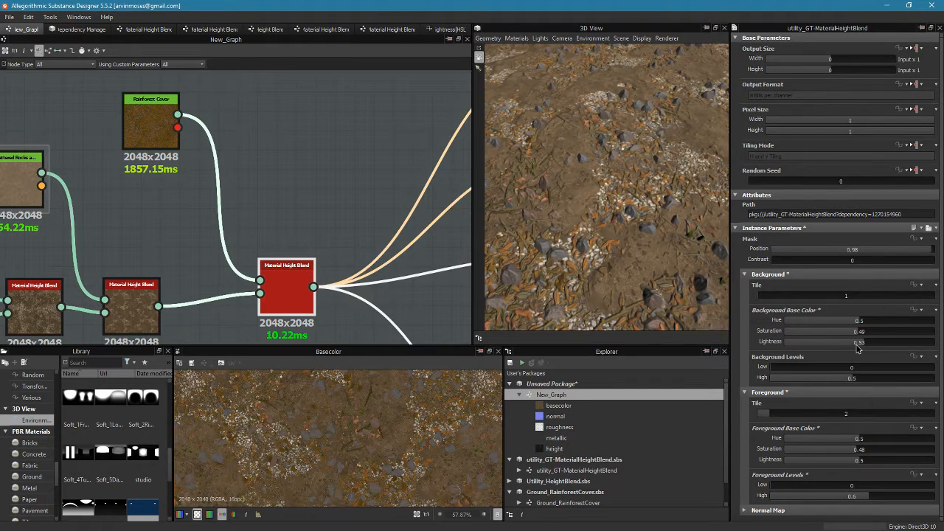
pyautogui.click(860, 377)
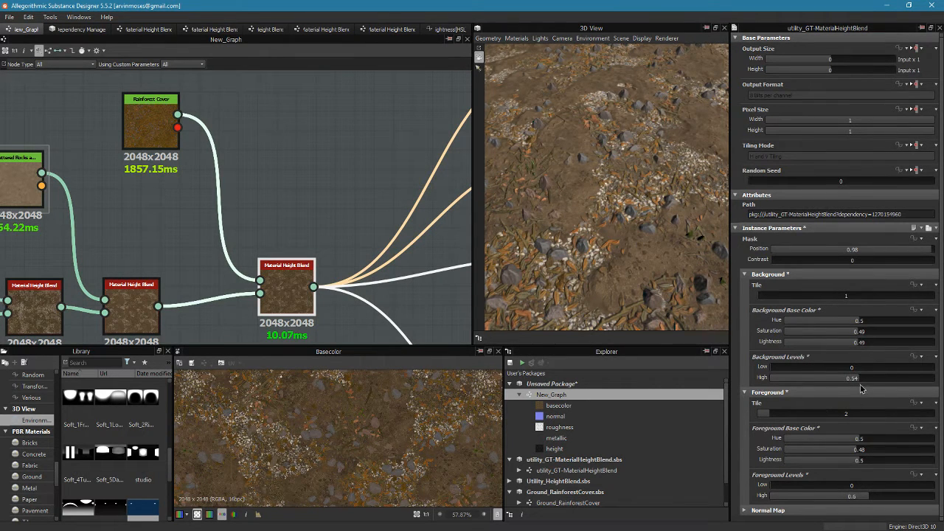
pyautogui.click(787, 368)
pyautogui.moveTo(787, 371); pyautogui.dragTo(777, 376)
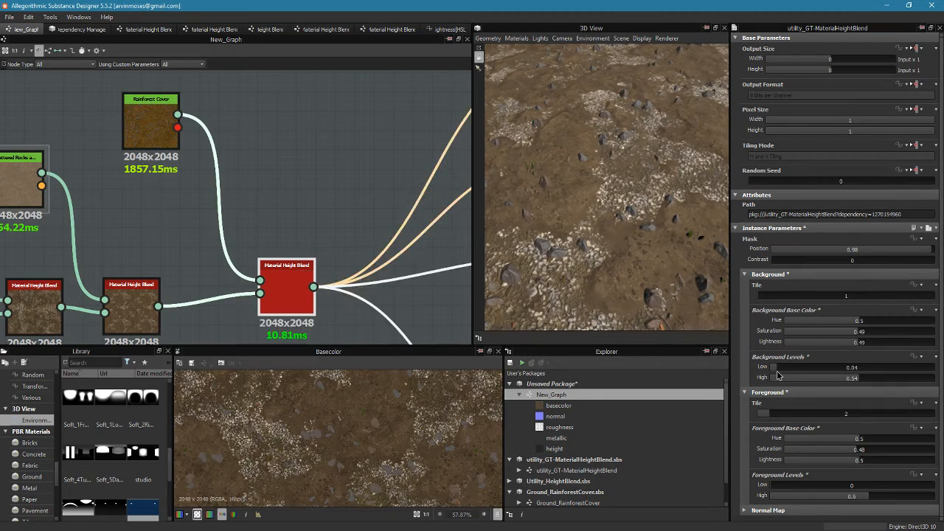
# - Set the blend's background high level to 0.42 and mask position to 0.99, inspecting the ground from several distances
pyautogui.moveTo(612, 224)
pyautogui.mouseDown()
pyautogui.moveTo(612, 238)
pyautogui.moveTo(648, 245)
pyautogui.moveTo(612, 239)
pyautogui.mouseUp()
pyautogui.scroll(3, 619, 244)
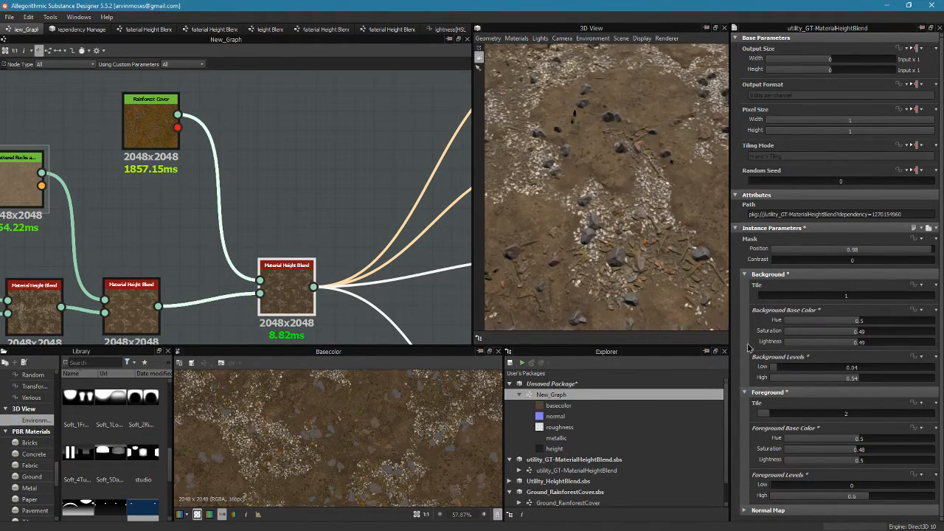
pyautogui.moveTo(860, 380); pyautogui.dragTo(840, 383)
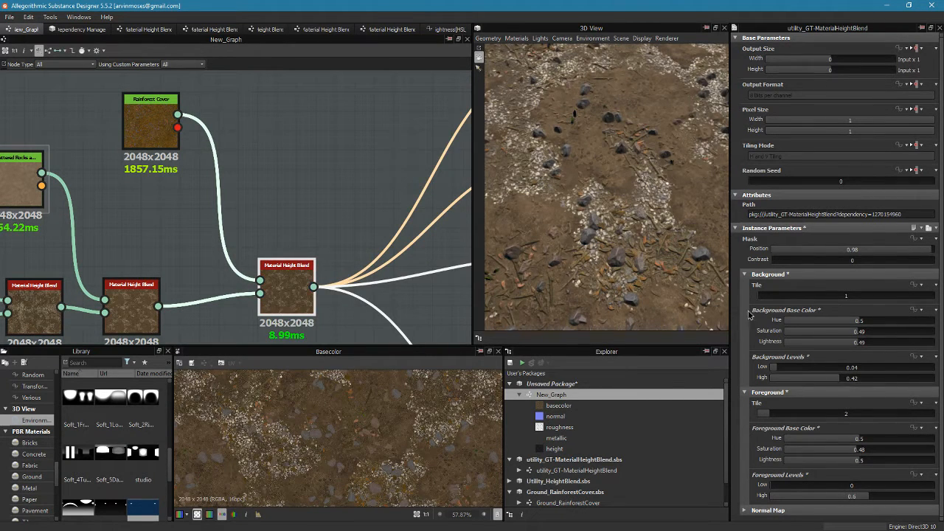
pyautogui.moveTo(634, 233); pyautogui.dragTo(664, 262)
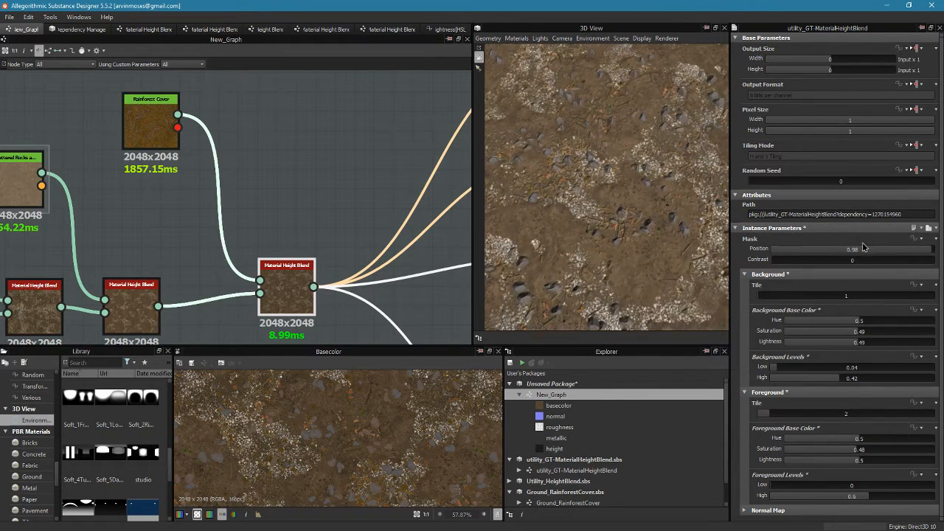
pyautogui.click(932, 250)
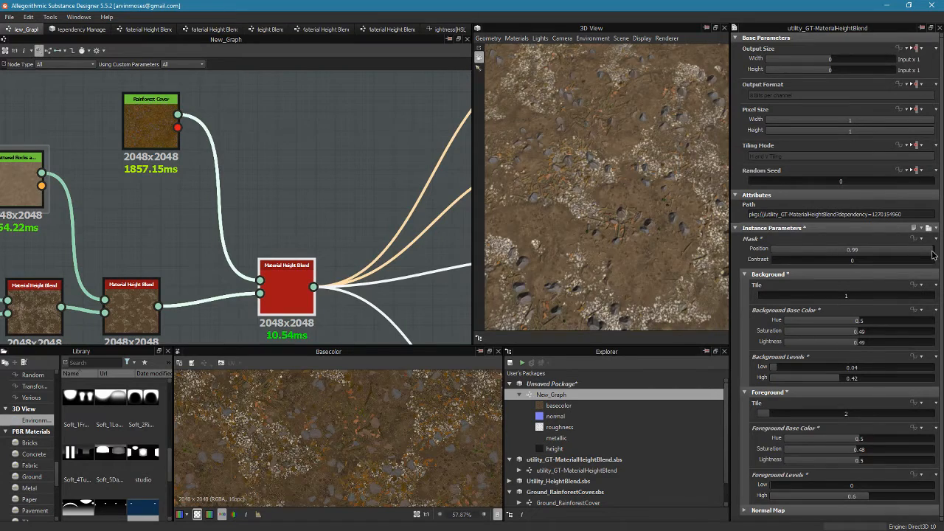
pyautogui.scroll(4, 588, 242)
pyautogui.moveTo(588, 242); pyautogui.dragTo(667, 255)
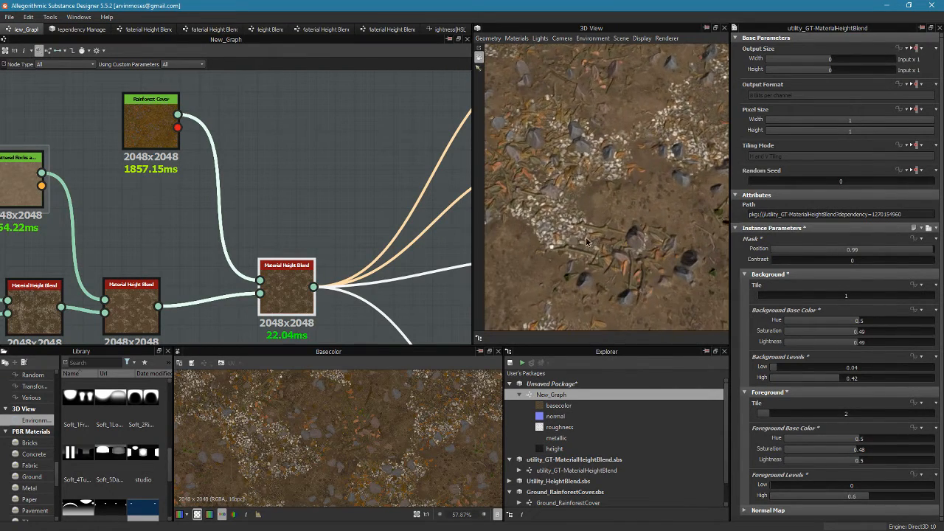
pyautogui.scroll(-5, 371, 177)
# - Move the Scattered Rocks Material Height Blend node closer to the Rainforest Cover blend, spacing it away from the pebble and mud blend
pyautogui.moveTo(173, 214); pyautogui.dragTo(284, 214, button='middle')
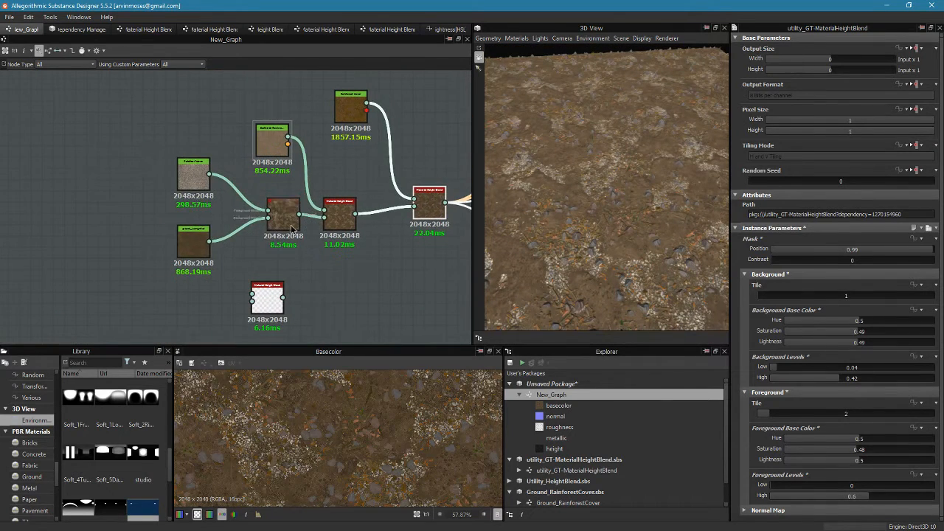
pyautogui.scroll(4, 281, 217)
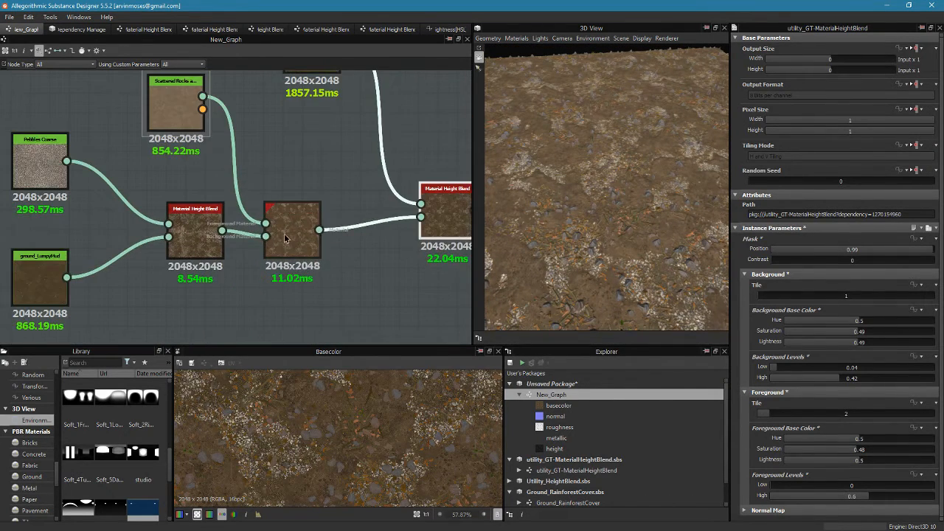
pyautogui.moveTo(284, 233); pyautogui.dragTo(338, 235)
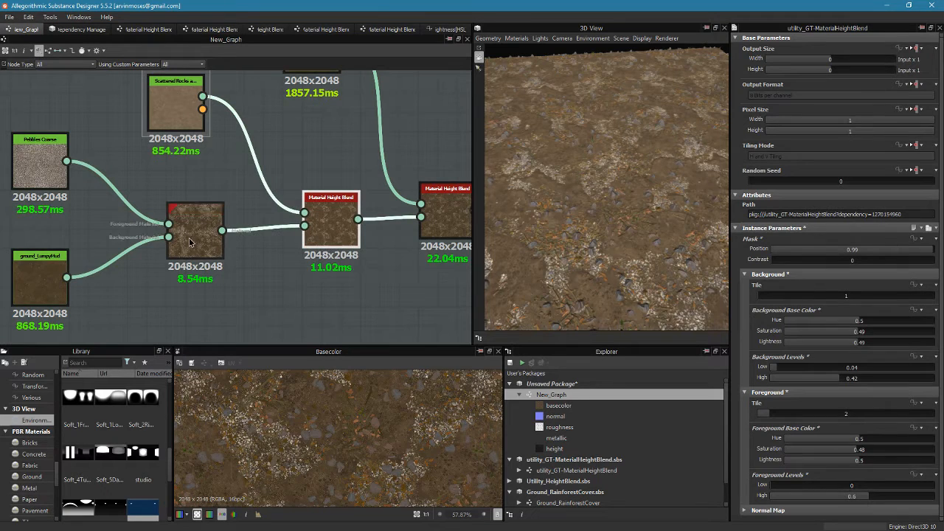
pyautogui.moveTo(73, 214); pyautogui.dragTo(176, 208, button='middle')
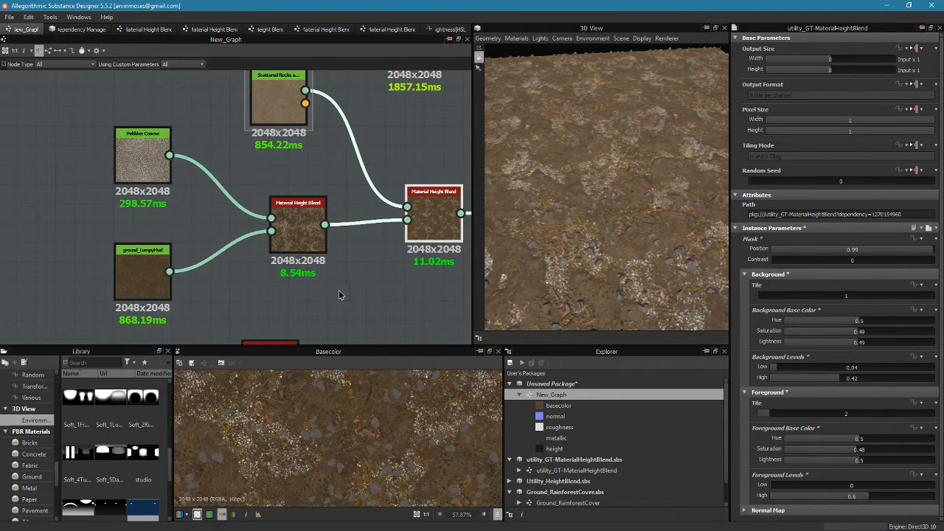
# - Add a Tiles 003 material node below the Rainforest Cover Material Height Blend
pyautogui.moveTo(339, 294); pyautogui.dragTo(170, 284, button='middle')
pyautogui.moveTo(377, 296); pyautogui.dragTo(282, 271, button='middle')
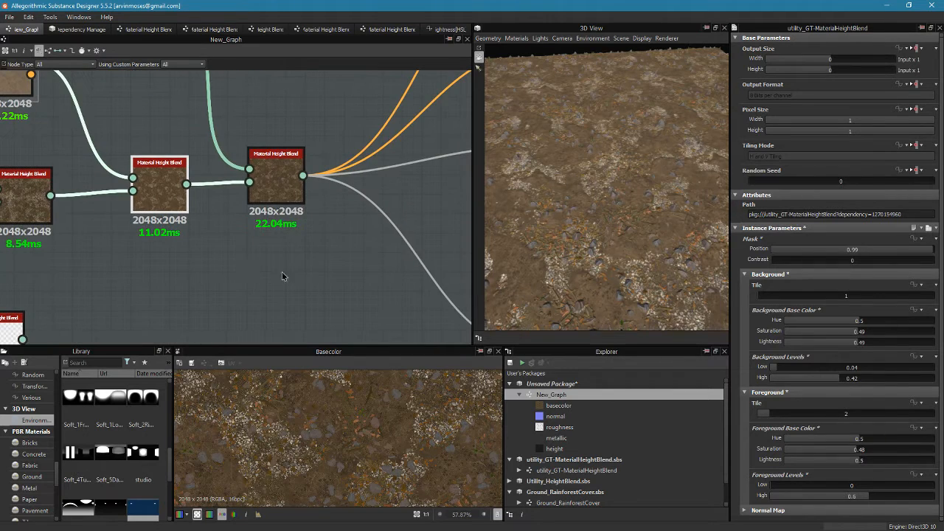
pyautogui.rightClick(244, 284)
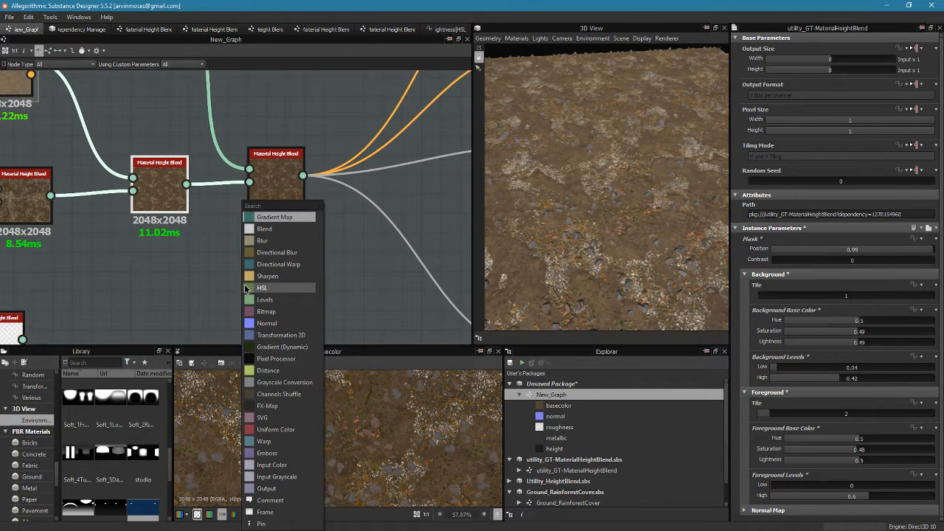
pyautogui.write('tile')
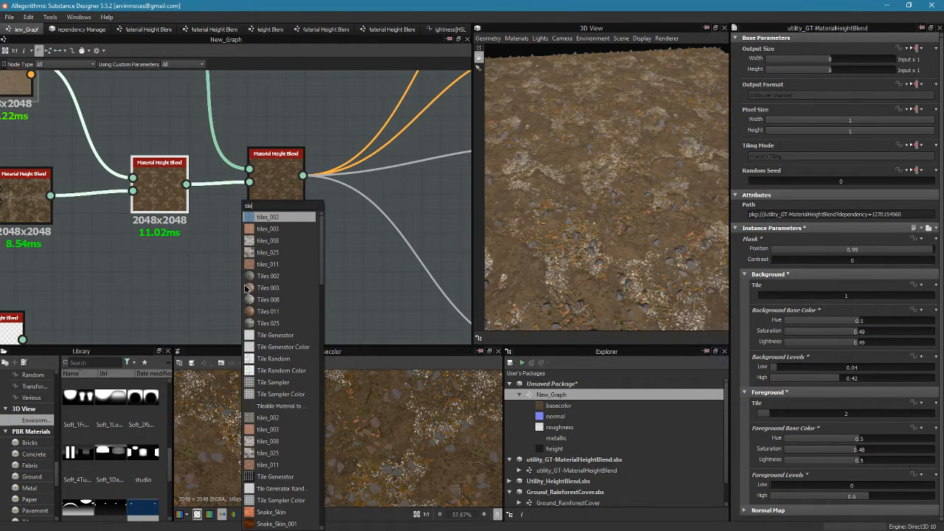
pyautogui.click(278, 288)
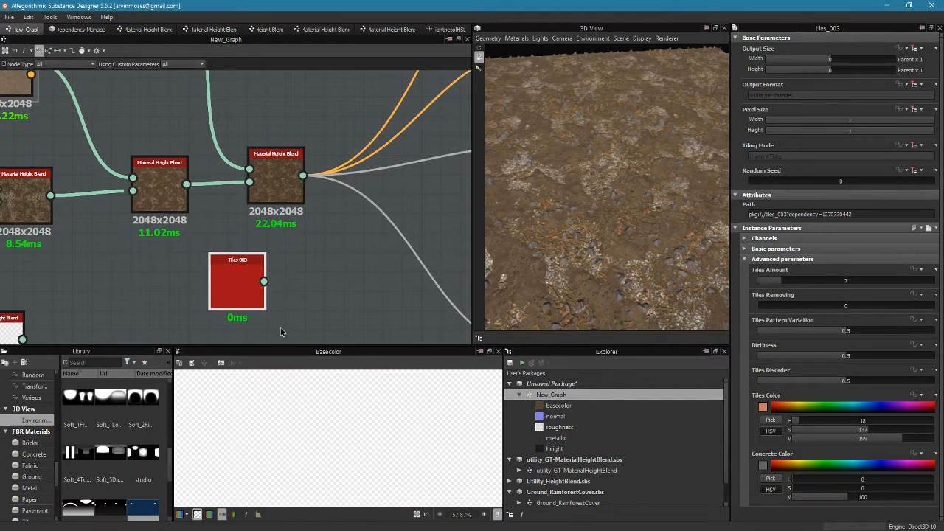
# - Duplicate the last Material Height Blend, feeding the existing blend into its background and Tiles 003 into its foreground
pyautogui.moveTo(320, 280); pyautogui.dragTo(281, 310, button='middle')
pyautogui.click(232, 219)
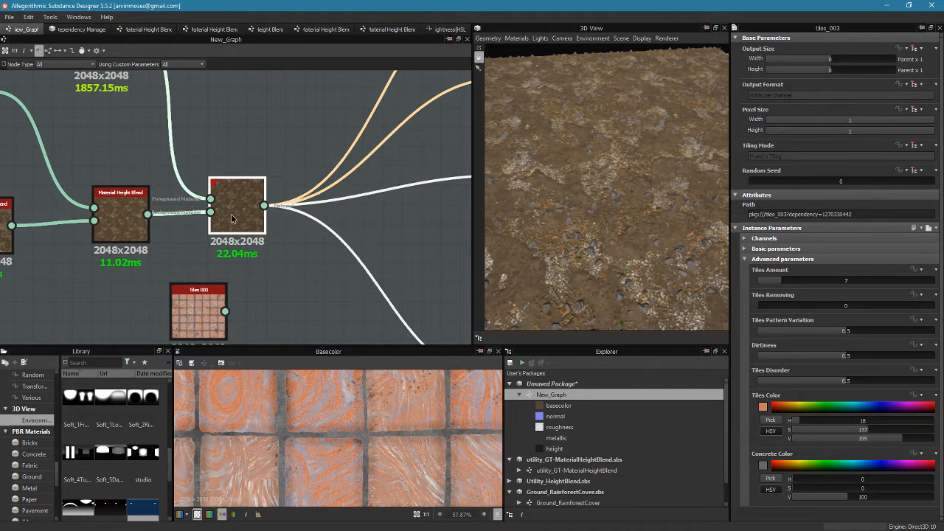
pyautogui.moveTo(232, 219); pyautogui.dragTo(320, 270)
pyautogui.hotkey('ctrl', 'd')
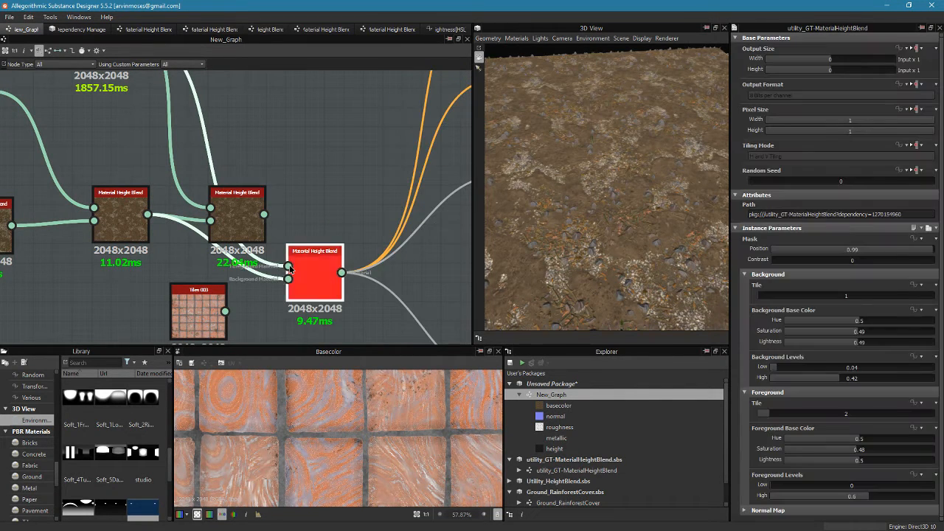
pyautogui.moveTo(264, 215); pyautogui.dragTo(288, 280)
pyautogui.moveTo(225, 312); pyautogui.dragTo(312, 226)
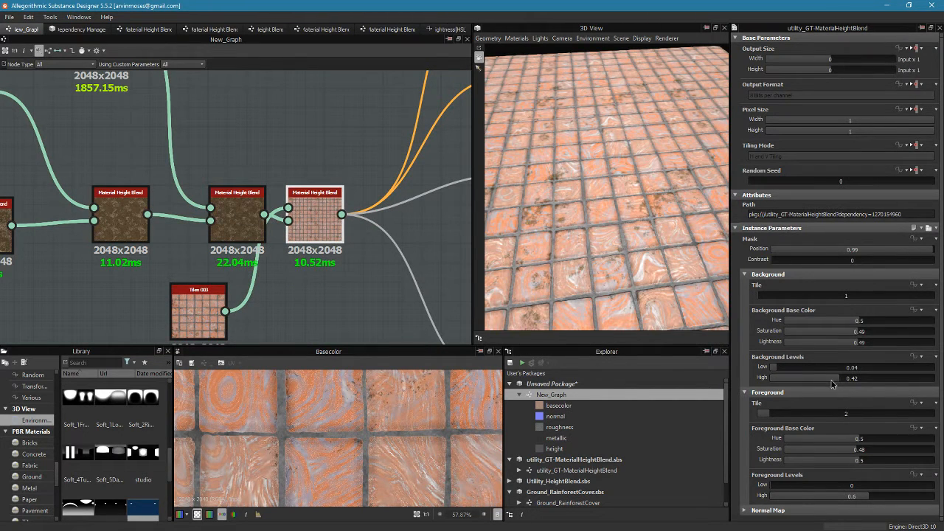
# - Set the tile blend's background high level to 0.59 and foreground high level to 0.19, and inspect the mud over the tiles
pyautogui.moveTo(836, 378); pyautogui.dragTo(858, 378)
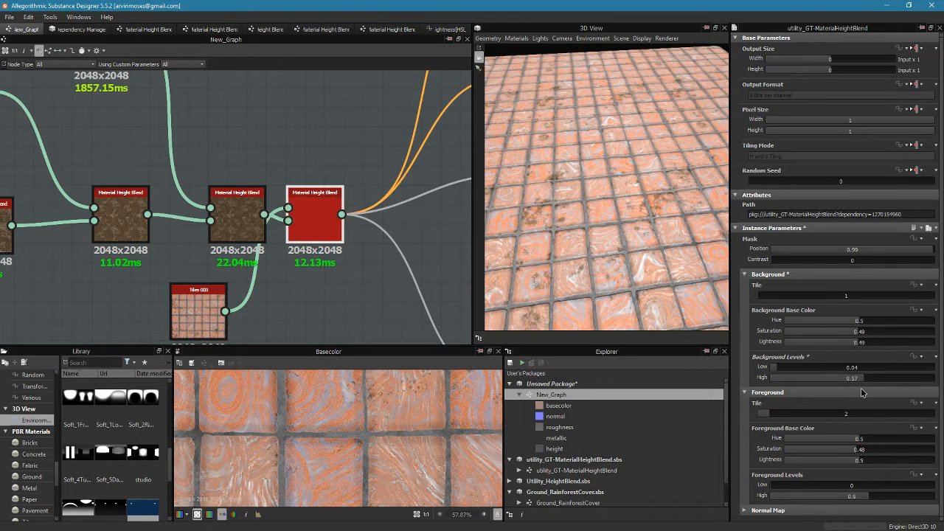
pyautogui.click(867, 378)
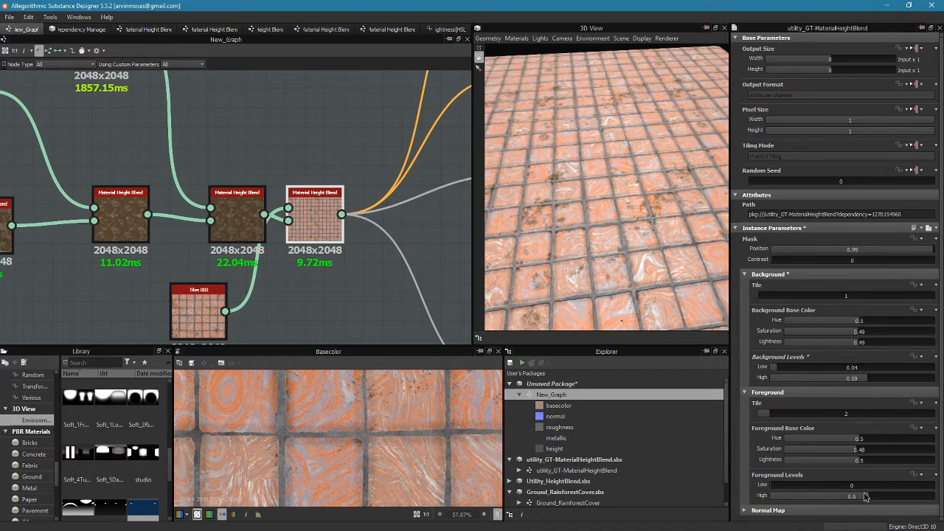
pyautogui.moveTo(867, 497); pyautogui.dragTo(800, 500)
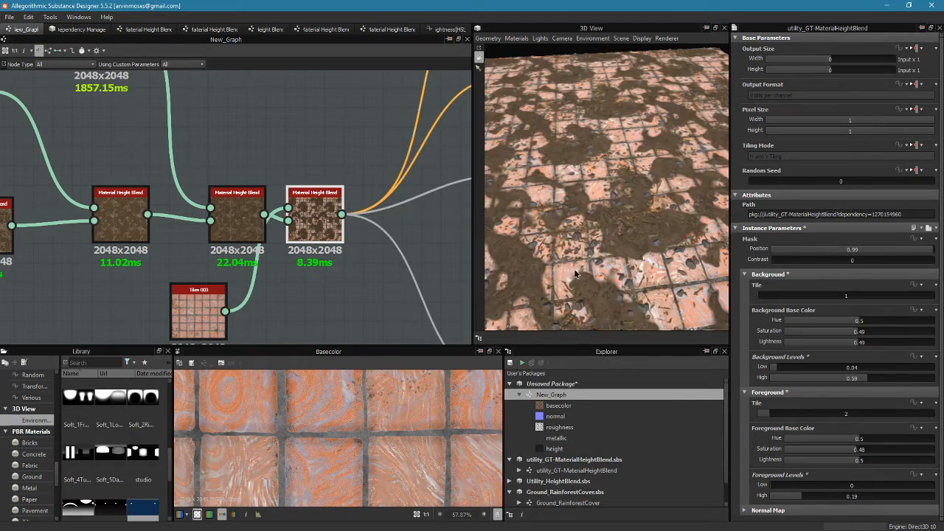
pyautogui.moveTo(616, 281); pyautogui.dragTo(561, 274)
pyautogui.moveTo(605, 231); pyautogui.dragTo(636, 219)
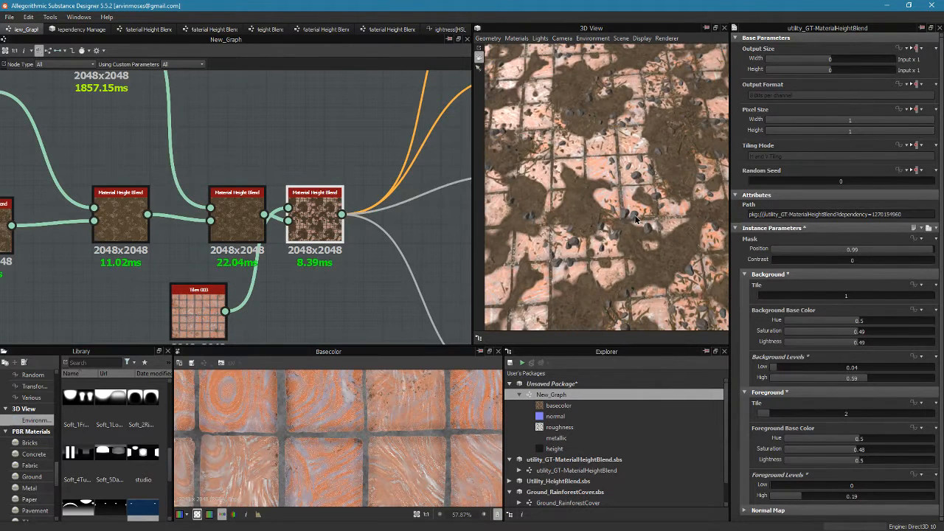